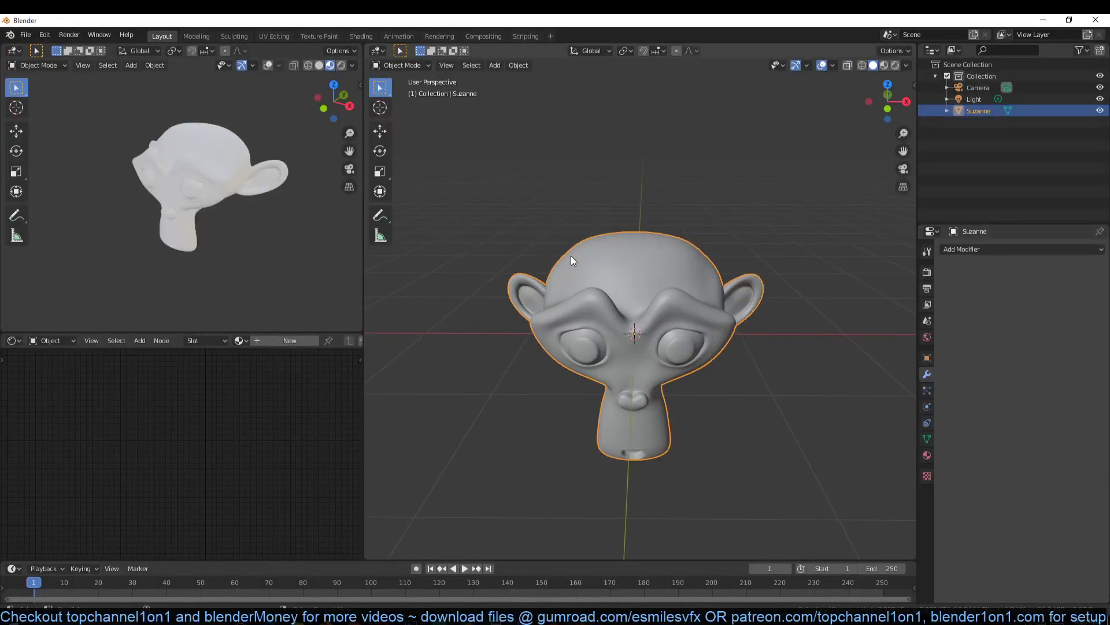
- Add a Mask modifier to the Suzanne mesh
{"action": "middle_click_drag", "start_coordinate": [571, 256], "coordinate": [765, 307]}
{"action": "left_click", "coordinate": [984, 249]}
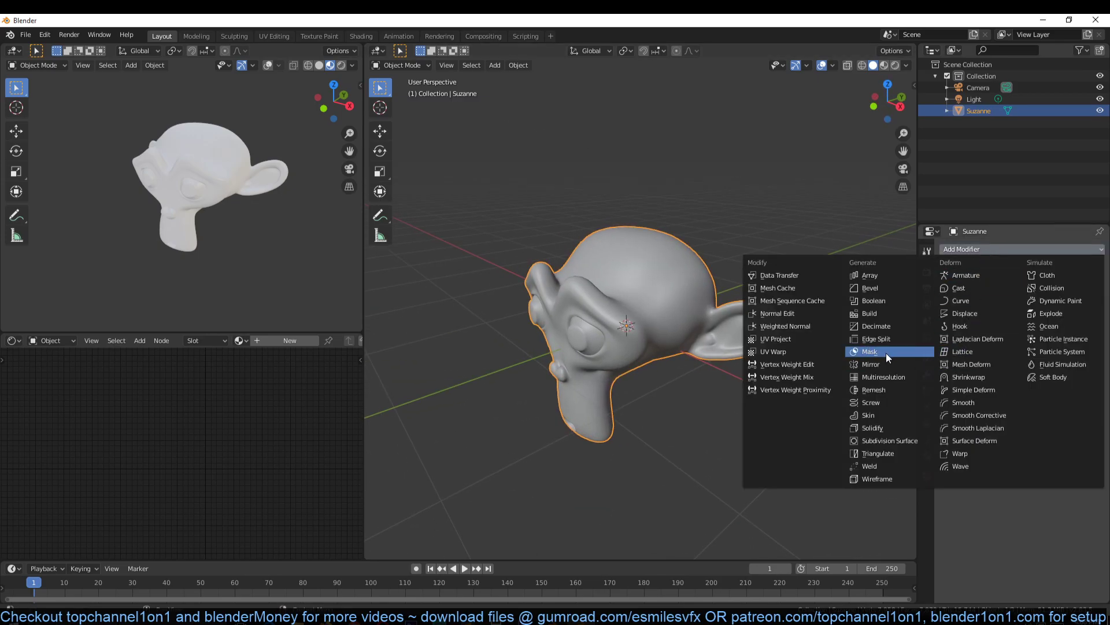
{"action": "left_click", "coordinate": [992, 249]}
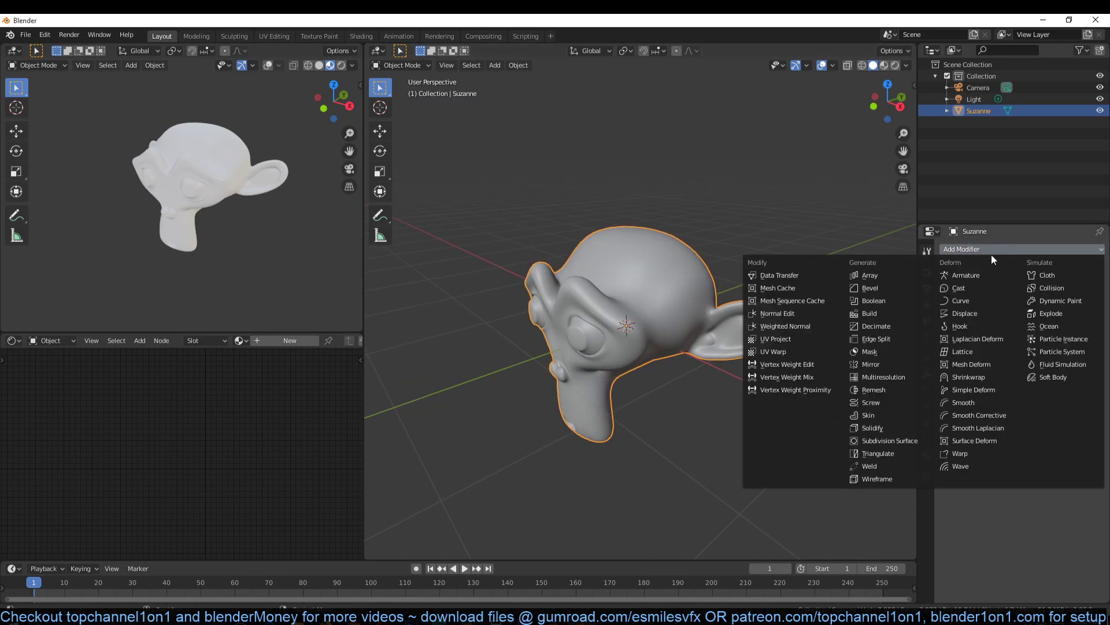
{"action": "left_click", "coordinate": [891, 363]}
{"action": "left_click", "coordinate": [1097, 267]}
{"action": "left_click", "coordinate": [1057, 248]}
{"action": "left_click", "coordinate": [875, 352]}
{"action": "middle_click_drag", "start_coordinate": [696, 315], "coordinate": [645, 254]}
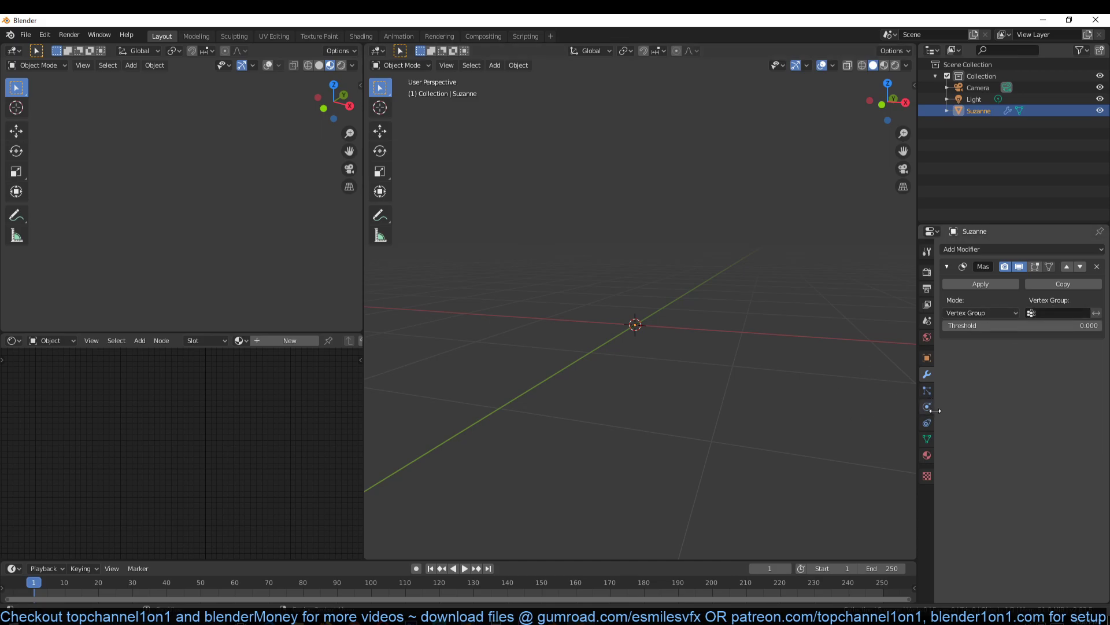
- Add a vertex group to Suzanne and switch the mesh to Weight Paint mode
{"action": "left_click", "coordinate": [928, 439]}
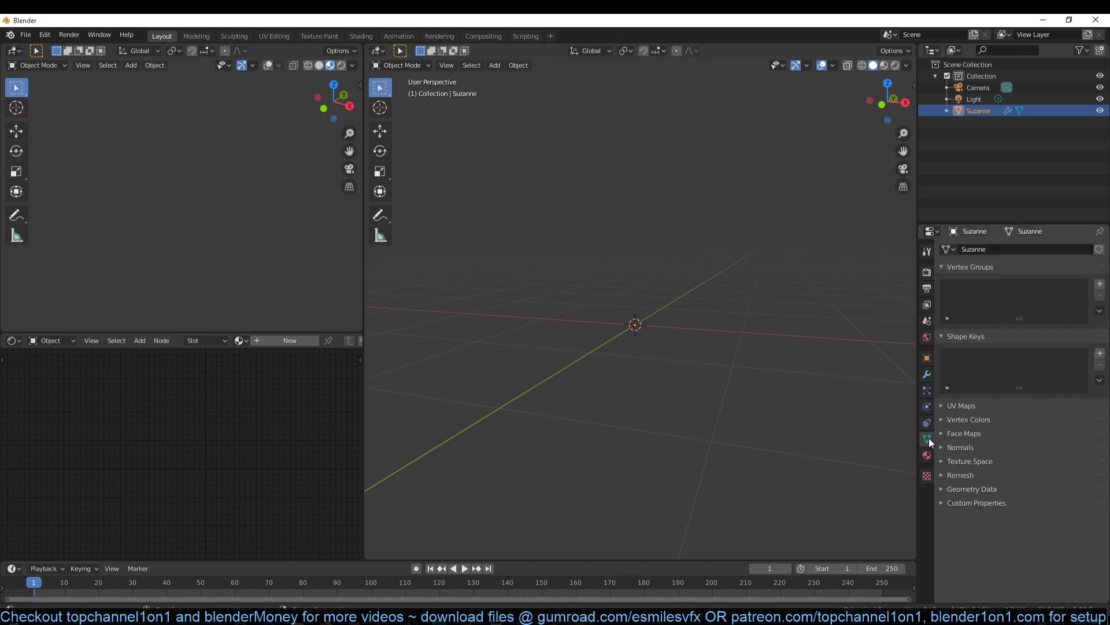
{"action": "left_click", "coordinate": [1101, 284]}
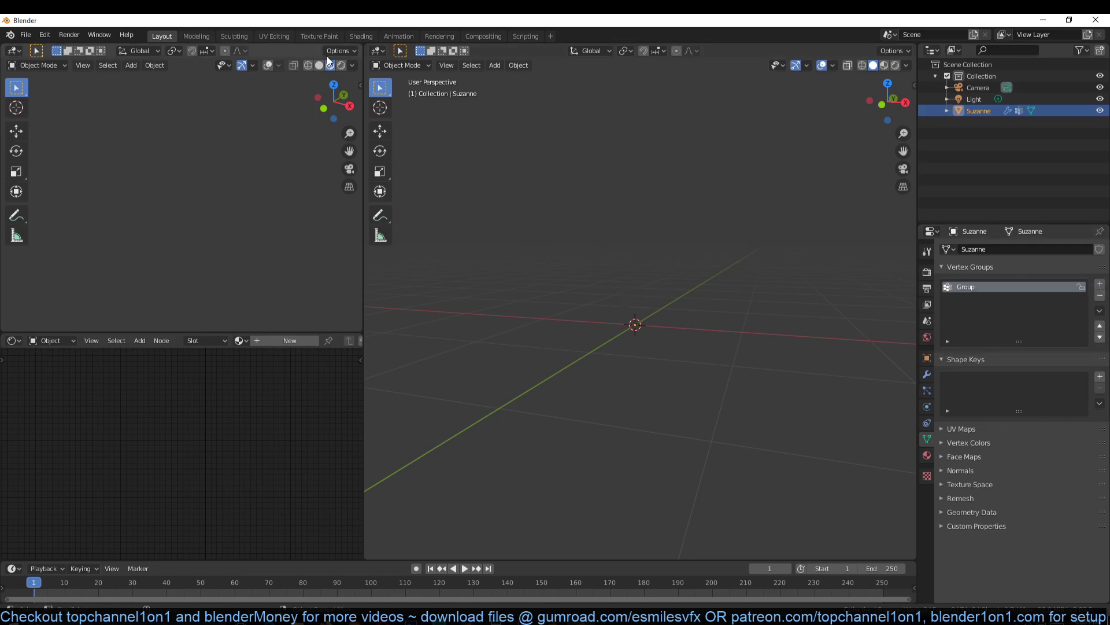
{"action": "left_click", "coordinate": [388, 65]}
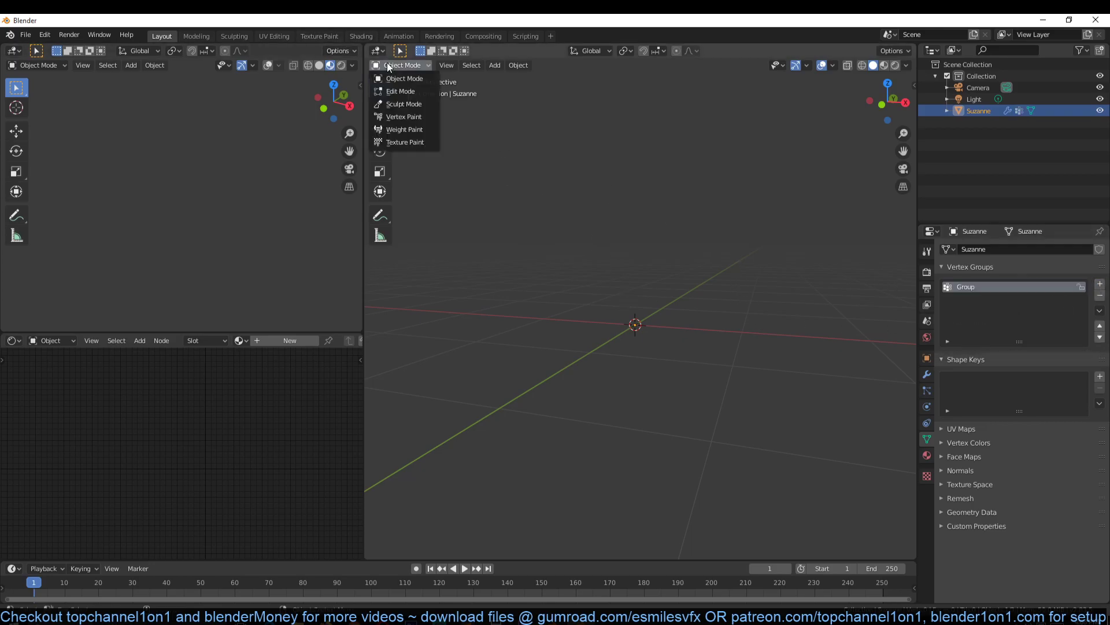
{"action": "left_click", "coordinate": [407, 130]}
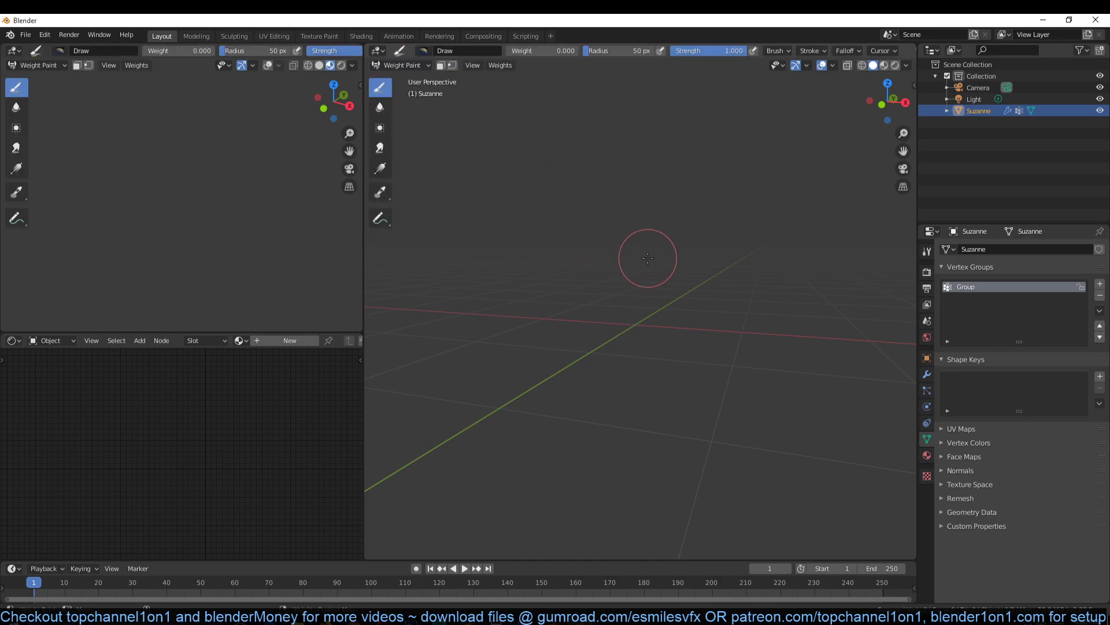
- Set the brush weight to 1.000 and paint weight over Suzanne's forehead and brow
{"action": "middle_click_drag", "start_coordinate": [597, 297], "coordinate": [608, 253]}
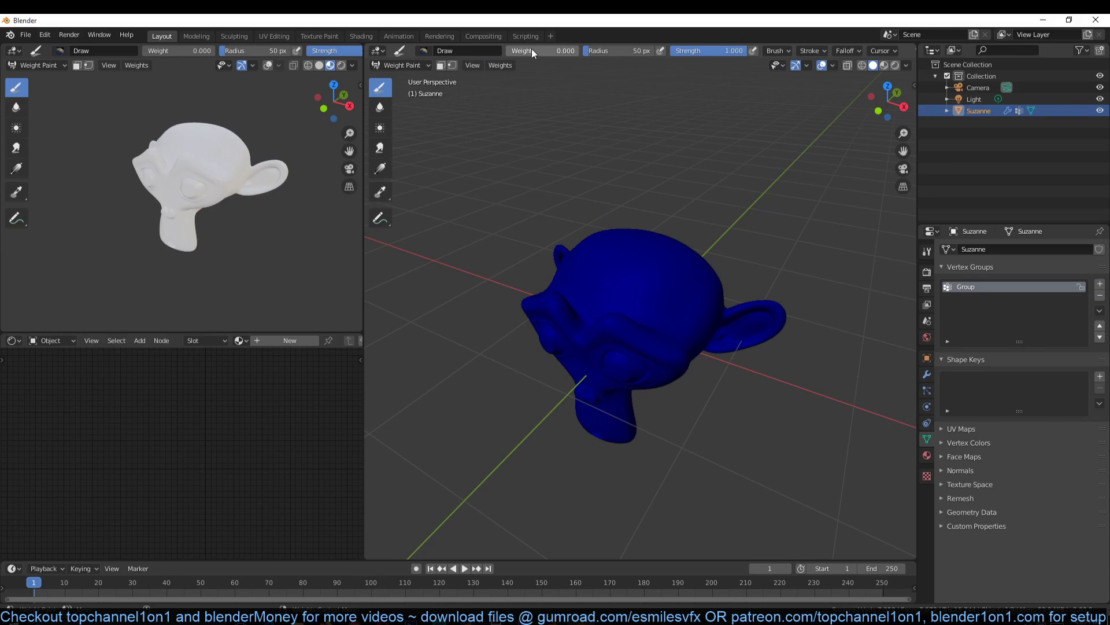
{"action": "left_click_drag", "start_coordinate": [532, 51], "coordinate": [578, 51]}
{"action": "mouse_move", "coordinate": [632, 256]}
{"action": "left_mouse_down"}
{"action": "mouse_move", "coordinate": [612, 263]}
{"action": "mouse_move", "coordinate": [656, 294]}
{"action": "mouse_move", "coordinate": [604, 289]}
{"action": "mouse_move", "coordinate": [647, 272]}
{"action": "mouse_move", "coordinate": [549, 335]}
{"action": "mouse_move", "coordinate": [613, 301]}
{"action": "mouse_move", "coordinate": [642, 261]}
{"action": "left_mouse_up"}
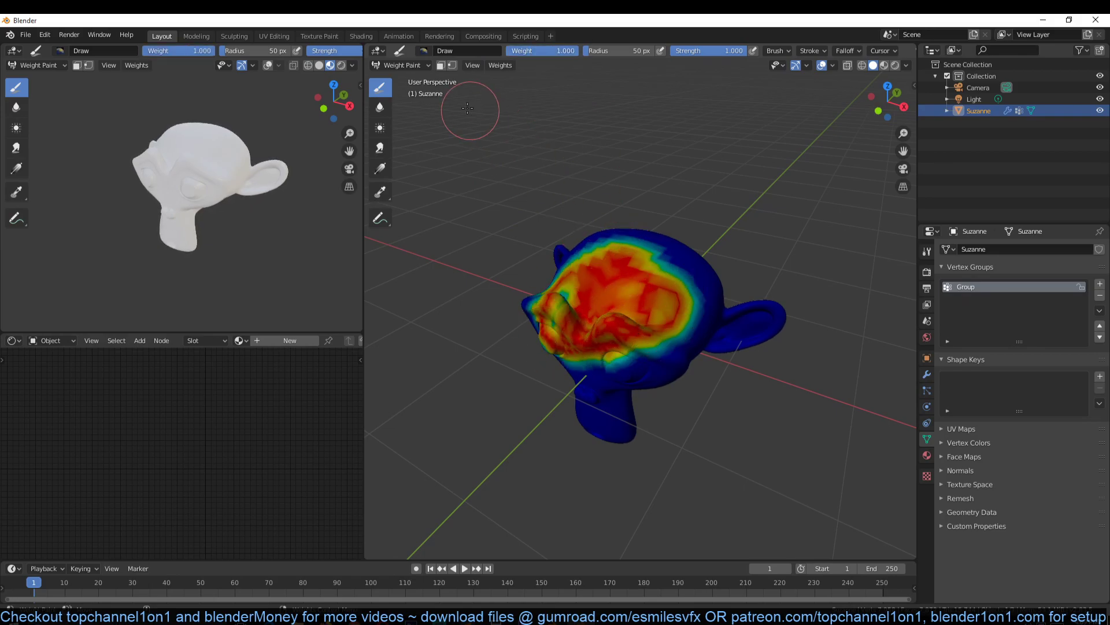
- Assign the vertex group Group to the Mask modifier
{"action": "left_click", "coordinate": [927, 374]}
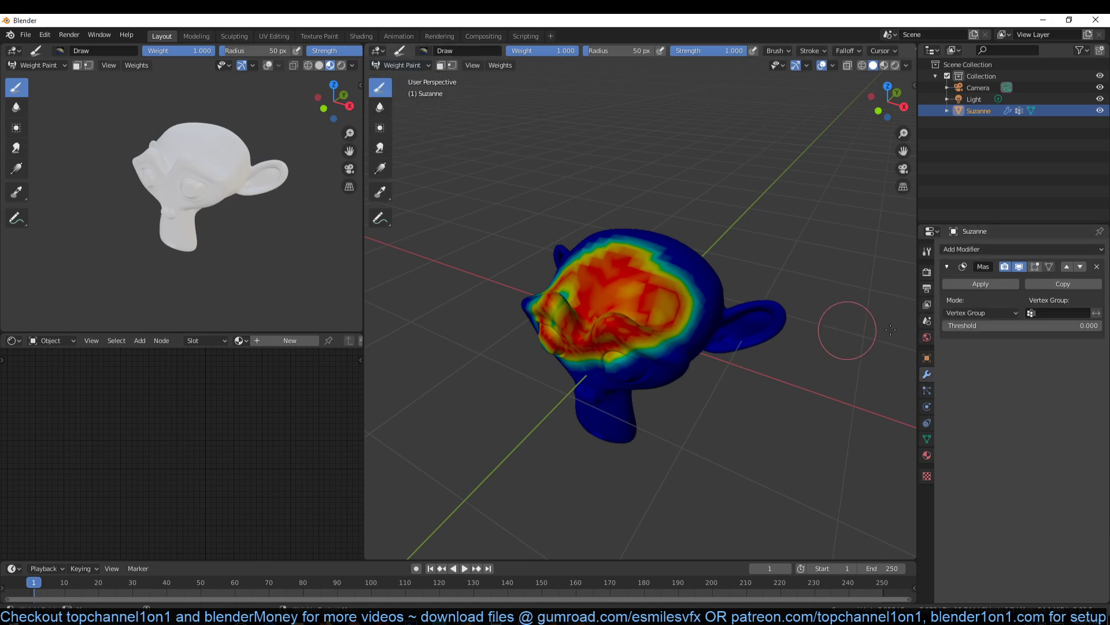
{"action": "left_click", "coordinate": [1039, 312]}
{"action": "left_click", "coordinate": [1019, 333]}
{"action": "middle_click_drag", "start_coordinate": [769, 300], "coordinate": [630, 314]}
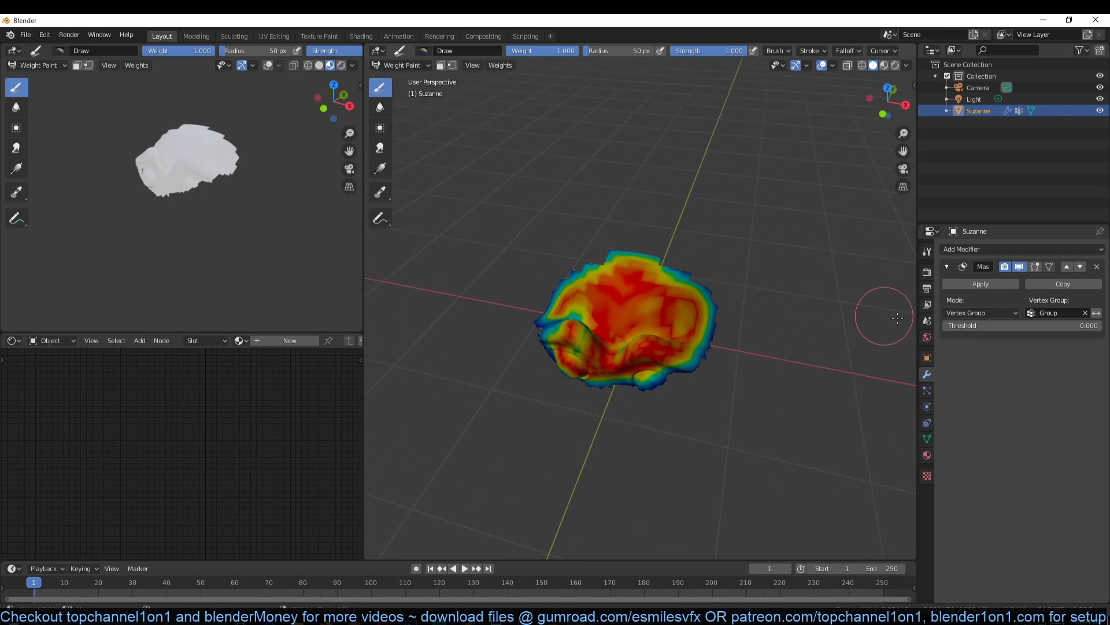
{"action": "left_click_drag", "start_coordinate": [972, 325], "coordinate": [948, 325]}
{"action": "middle_click_drag", "start_coordinate": [810, 309], "coordinate": [717, 263]}
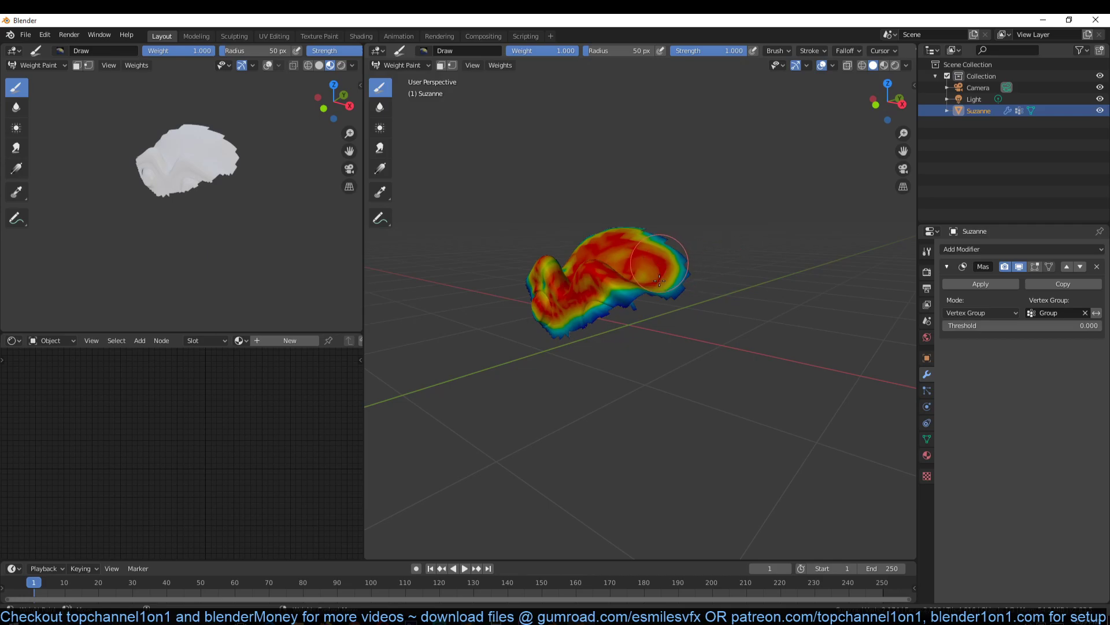
- Extend the full-weight painting across Suzanne's face and sides to reveal more of the masked head
{"action": "left_click_drag", "start_coordinate": [653, 270], "coordinate": [648, 347]}
{"action": "middle_click_drag", "start_coordinate": [648, 341], "coordinate": [613, 252]}
{"action": "mouse_move", "coordinate": [612, 252]}
{"action": "left_mouse_down"}
{"action": "mouse_move", "coordinate": [636, 339]}
{"action": "mouse_move", "coordinate": [602, 272]}
{"action": "mouse_move", "coordinate": [606, 295]}
{"action": "left_mouse_up"}
{"action": "middle_click_drag", "start_coordinate": [606, 295], "coordinate": [671, 292]}
{"action": "mouse_move", "coordinate": [671, 292]}
{"action": "left_mouse_down"}
{"action": "mouse_move", "coordinate": [601, 310]}
{"action": "mouse_move", "coordinate": [607, 304]}
{"action": "left_mouse_up"}
{"action": "middle_click_drag", "start_coordinate": [607, 304], "coordinate": [694, 335]}
{"action": "left_click_drag", "start_coordinate": [694, 336], "coordinate": [674, 339]}
{"action": "middle_click_drag", "start_coordinate": [675, 339], "coordinate": [708, 373]}
{"action": "mouse_move", "coordinate": [708, 373]}
{"action": "left_mouse_down"}
{"action": "mouse_move", "coordinate": [665, 354]}
{"action": "mouse_move", "coordinate": [701, 313]}
{"action": "mouse_move", "coordinate": [691, 291]}
{"action": "mouse_move", "coordinate": [747, 325]}
{"action": "left_mouse_up"}
{"action": "middle_click_drag", "start_coordinate": [748, 325], "coordinate": [633, 316]}
{"action": "mouse_move", "coordinate": [633, 316]}
{"action": "left_mouse_down"}
{"action": "mouse_move", "coordinate": [621, 329]}
{"action": "mouse_move", "coordinate": [680, 309]}
{"action": "left_mouse_up"}
{"action": "middle_click_drag", "start_coordinate": [715, 315], "coordinate": [617, 317]}
{"action": "mouse_move", "coordinate": [618, 317]}
{"action": "left_mouse_down"}
{"action": "mouse_move", "coordinate": [654, 301]}
{"action": "mouse_move", "coordinate": [718, 303]}
{"action": "left_mouse_up"}
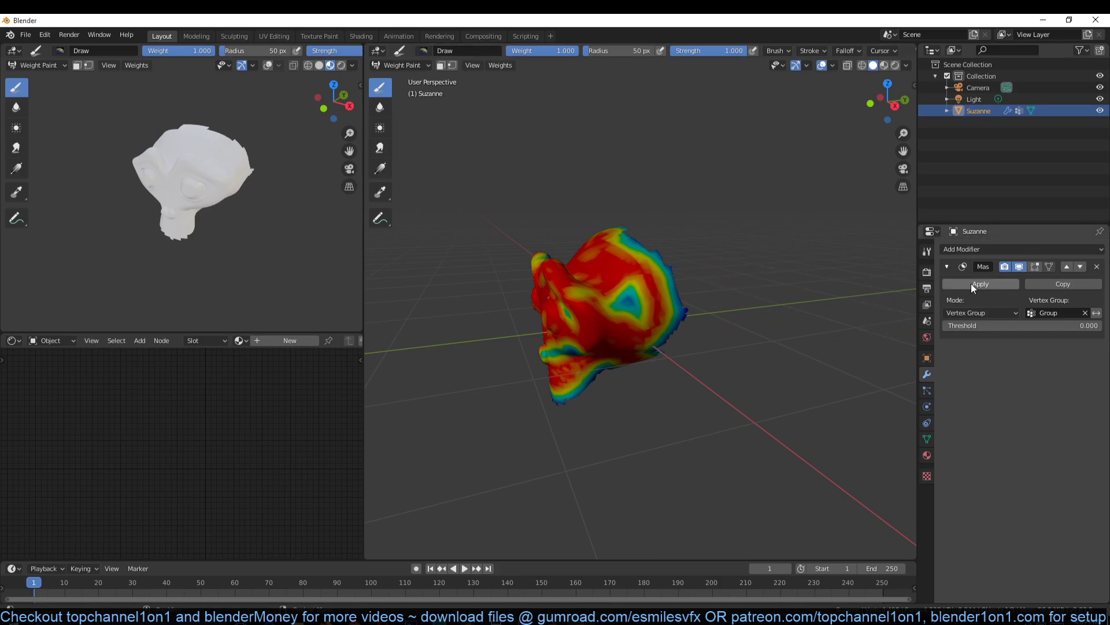
- Remove the Mask modifier, return to Object Mode and delete Suzanne's vertex group
{"action": "left_click", "coordinate": [1097, 267]}
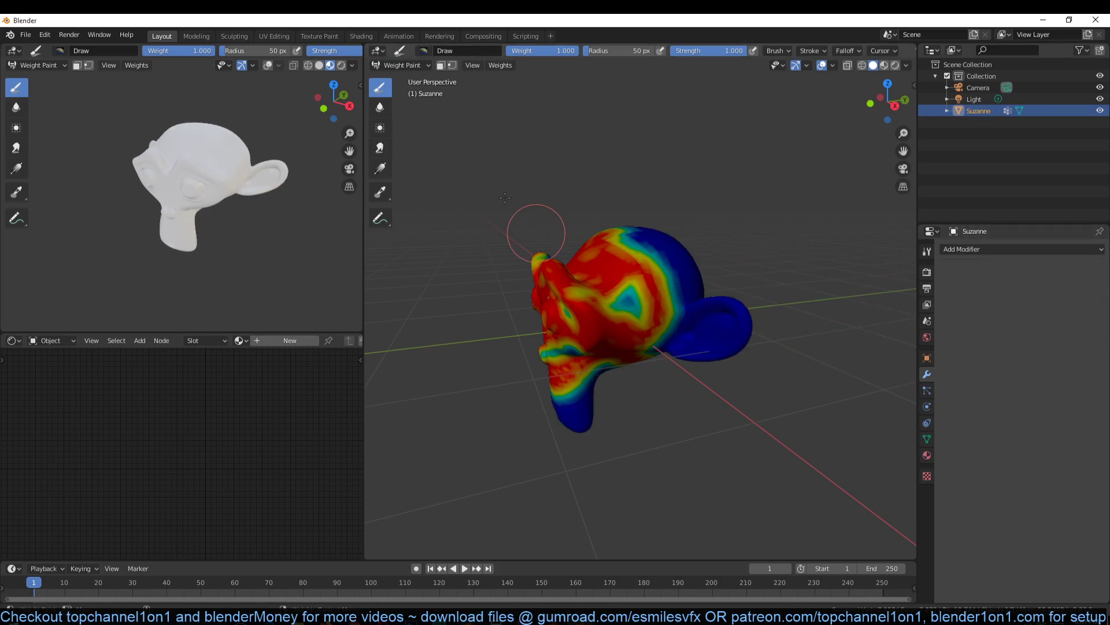
{"action": "left_click", "coordinate": [421, 67]}
{"action": "left_click", "coordinate": [414, 81]}
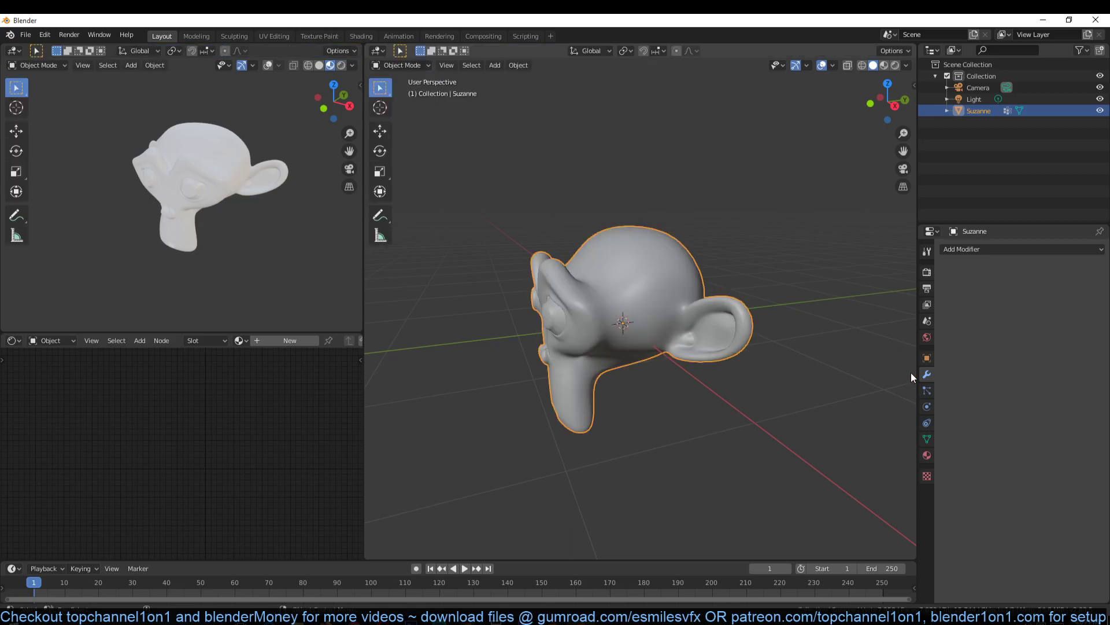
{"action": "left_click", "coordinate": [927, 439]}
{"action": "left_click", "coordinate": [1100, 296]}
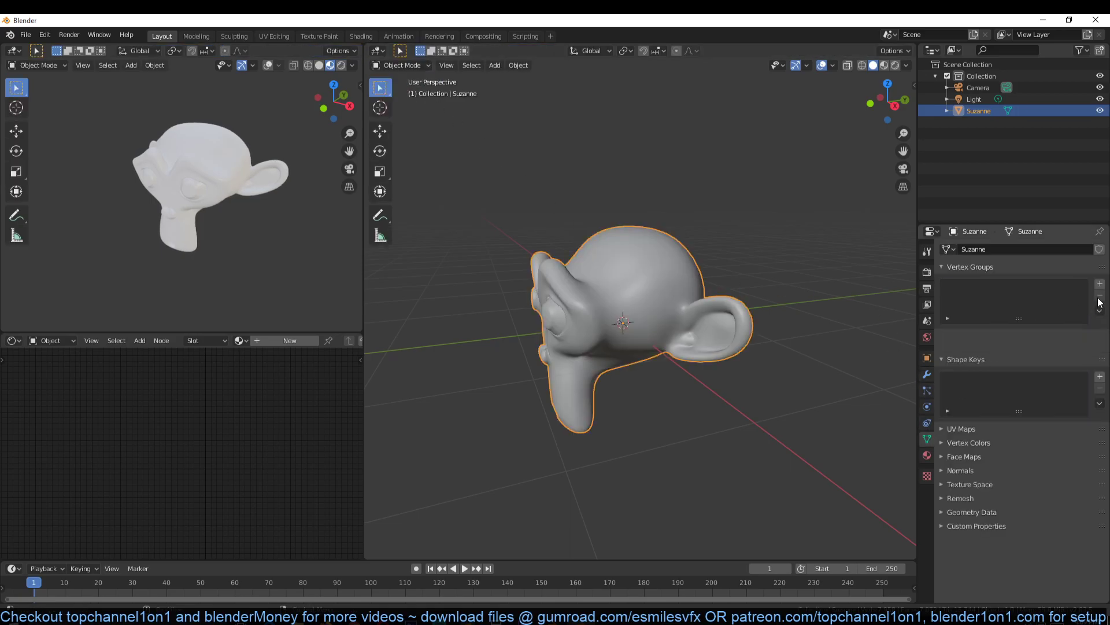
- Add a new empty vertex group to Suzanne
{"action": "middle_click_drag", "start_coordinate": [635, 294], "coordinate": [795, 300], "text": "shift"}
{"action": "scroll", "coordinate": [744, 260], "scroll_direction": "down", "scroll_amount": 3}
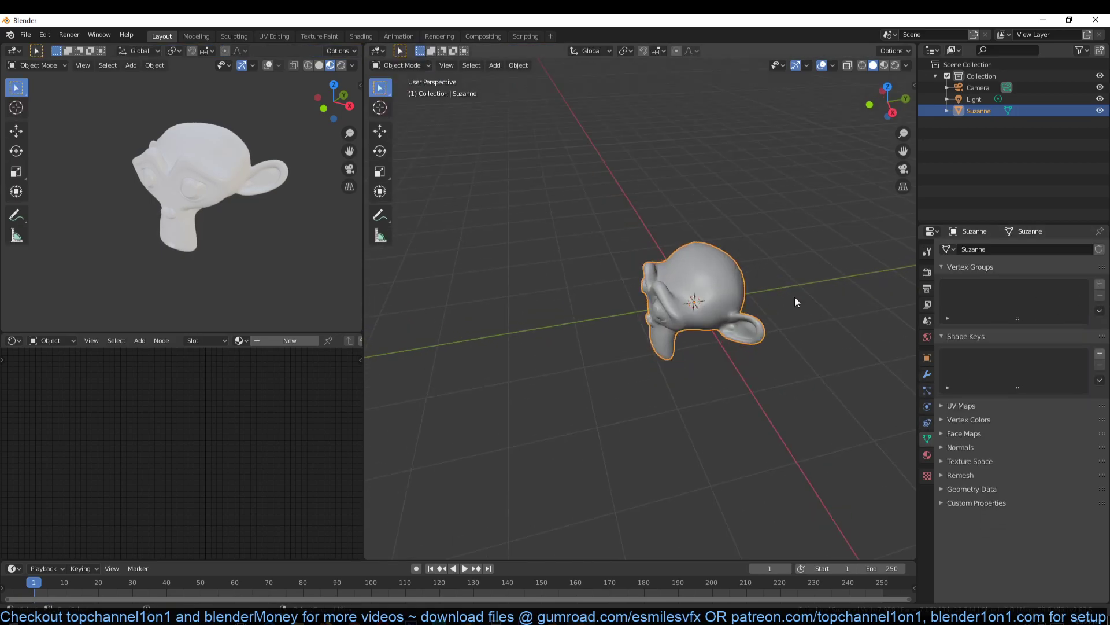
{"action": "left_click", "coordinate": [1100, 284]}
- Add an ico sphere and move it along the Y axis to stand in front of Suzanne's face
{"action": "key", "text": "shift+a"}
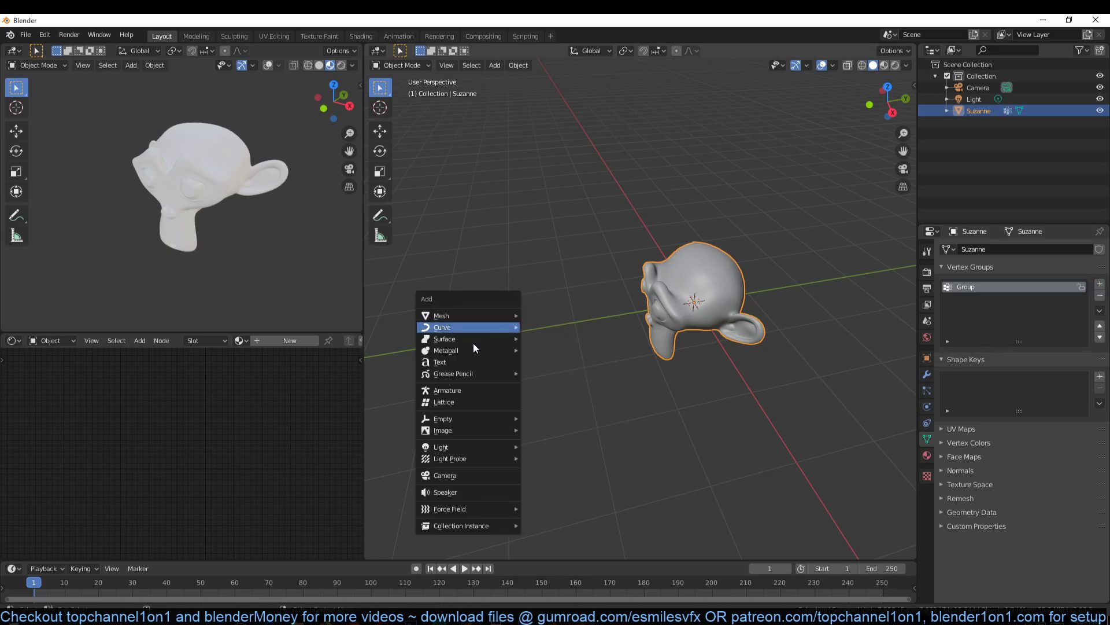
{"action": "mouse_move", "coordinate": [473, 314]}
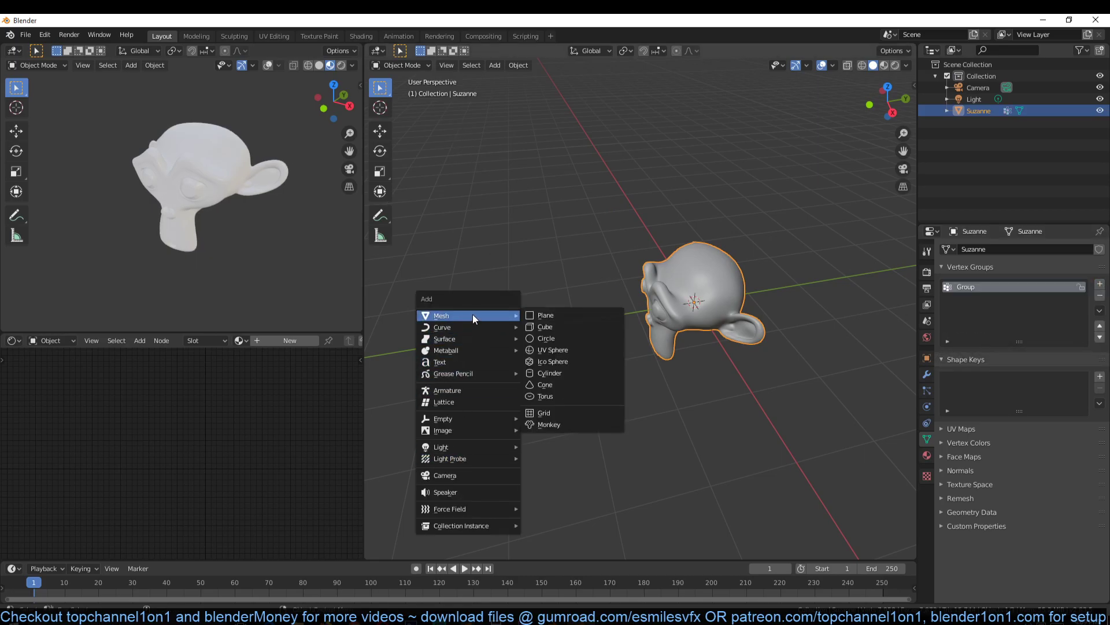
{"action": "left_click", "coordinate": [536, 359]}
{"action": "key", "text": "g"}
{"action": "key", "text": "y"}
{"action": "left_click", "coordinate": [511, 365]}
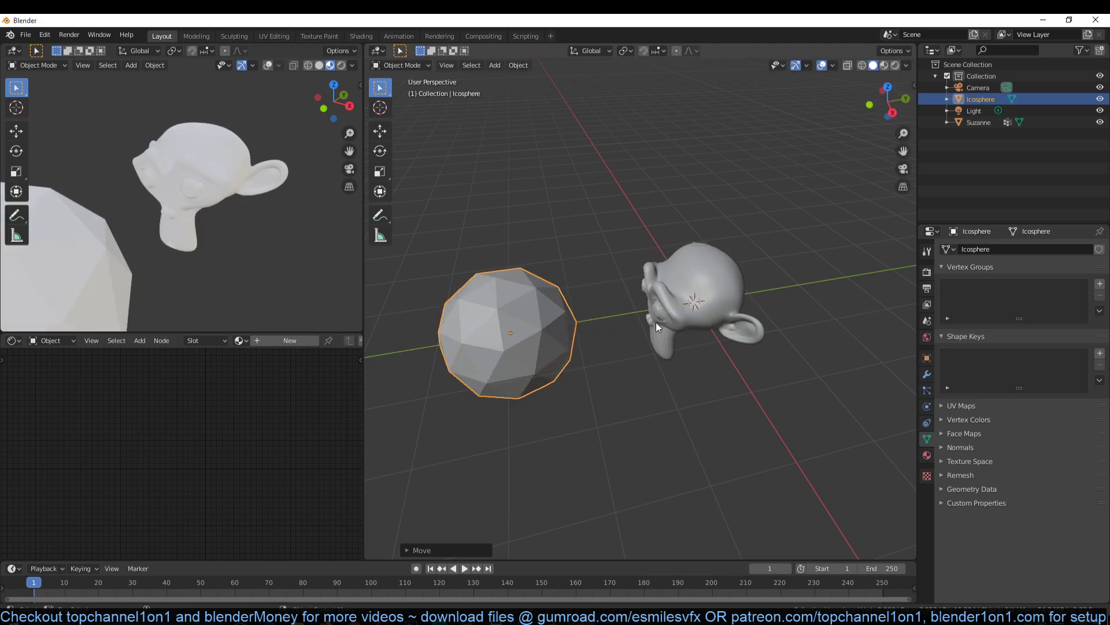
- Add a Vertex Weight Proximity modifier to Suzanne
{"action": "left_click", "coordinate": [702, 292]}
{"action": "left_click", "coordinate": [928, 375]}
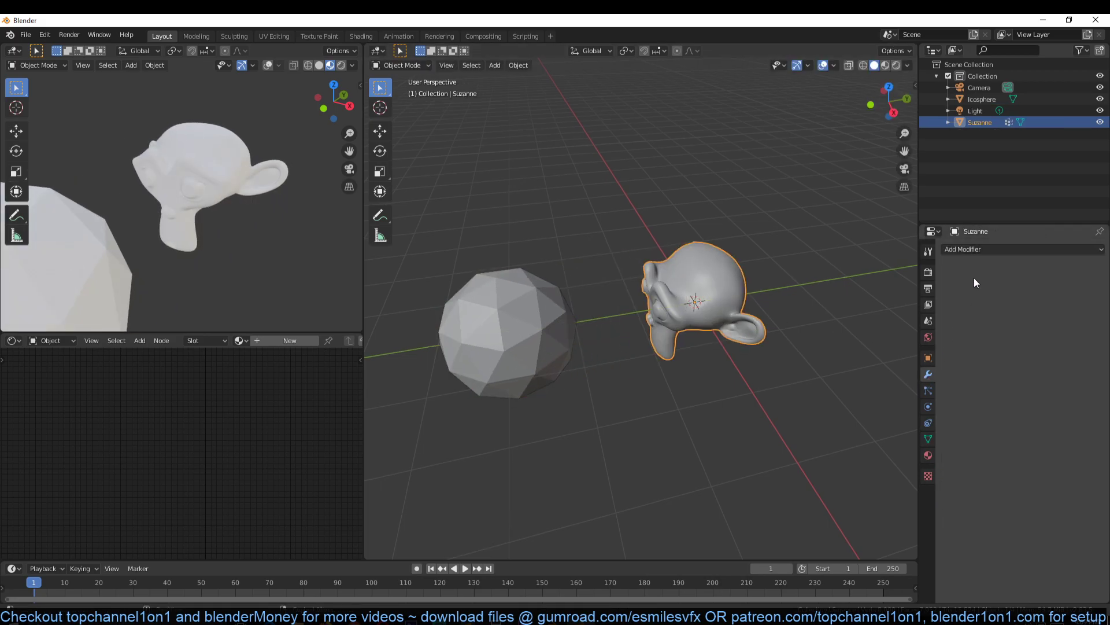
{"action": "left_click", "coordinate": [998, 249]}
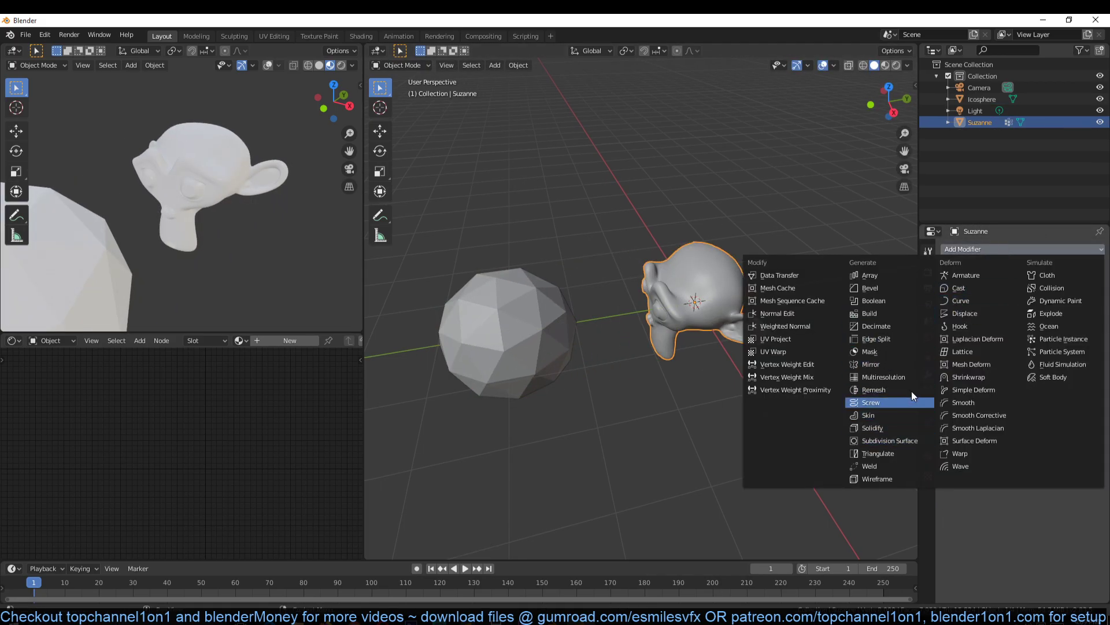
{"action": "left_click", "coordinate": [812, 389]}
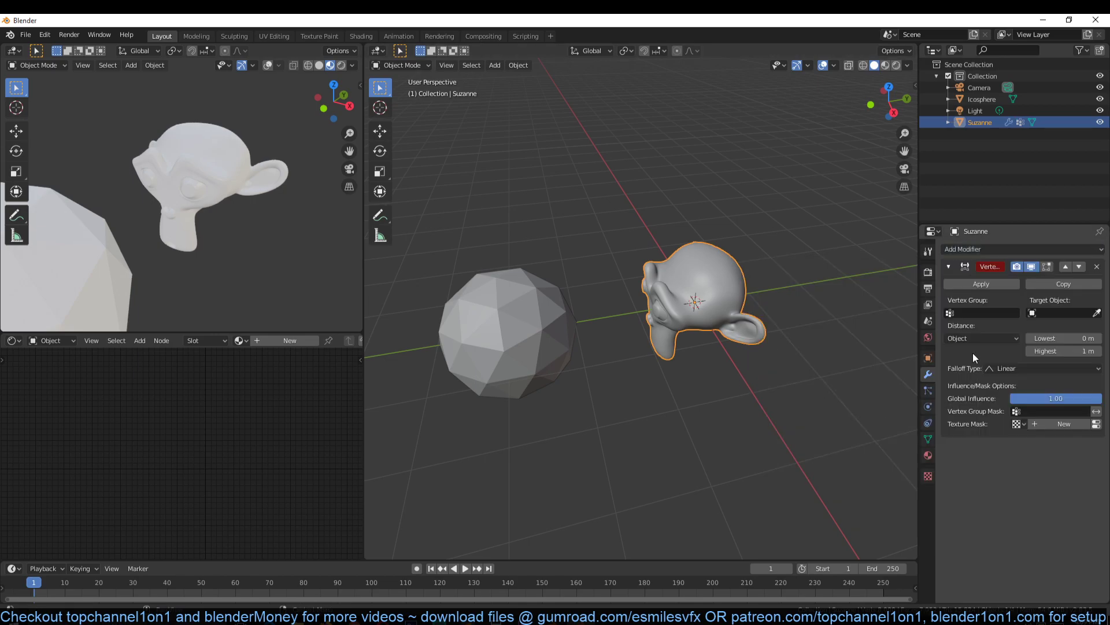
- Set the proximity modifier's vertex group to Group and its target object to Icosphere
{"action": "left_click", "coordinate": [1012, 316]}
{"action": "left_click", "coordinate": [983, 330]}
{"action": "left_click", "coordinate": [1099, 313]}
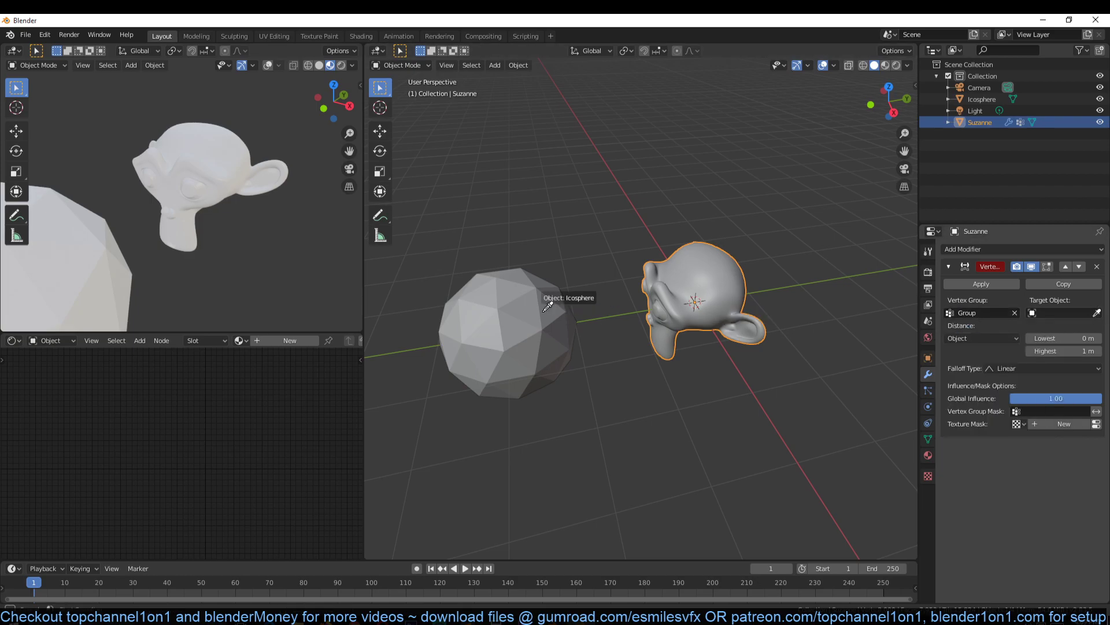
{"action": "left_click", "coordinate": [546, 301]}
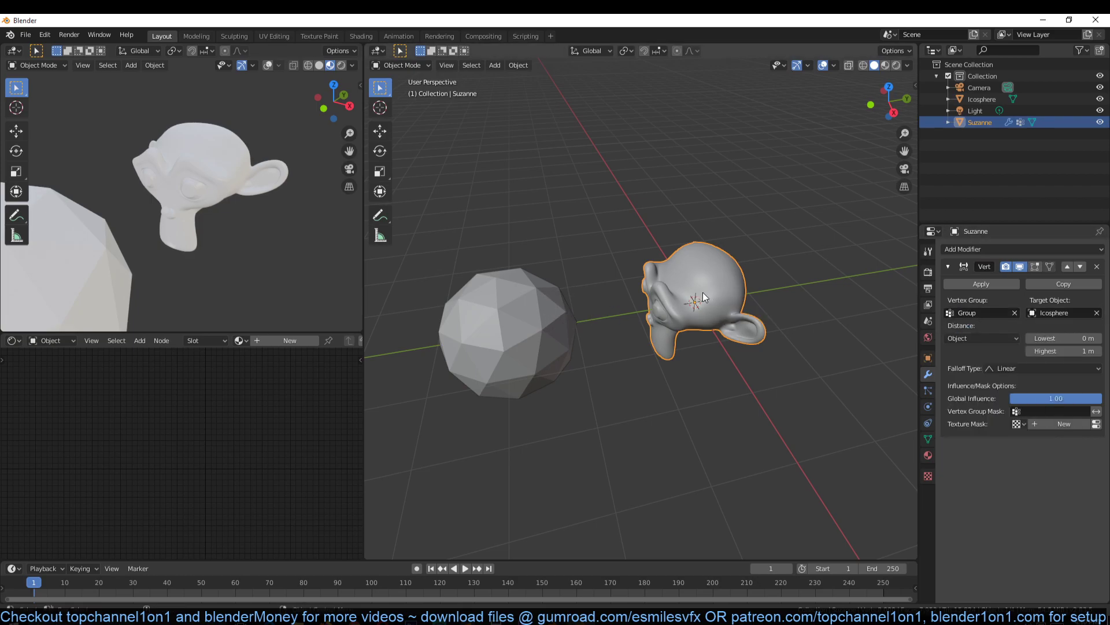
- Scale the ico sphere down to roughly half its original size
{"action": "left_click", "coordinate": [555, 322]}
{"action": "key", "text": "s"}
{"action": "left_click", "coordinate": [576, 321]}
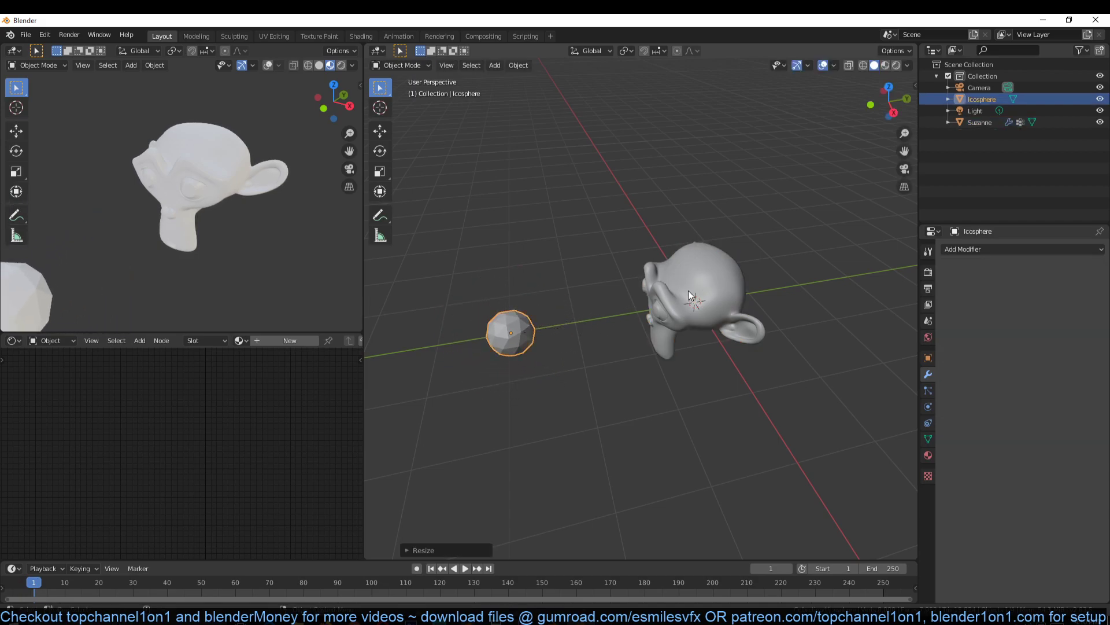
{"action": "key", "text": "s"}
{"action": "left_click", "coordinate": [554, 317]}
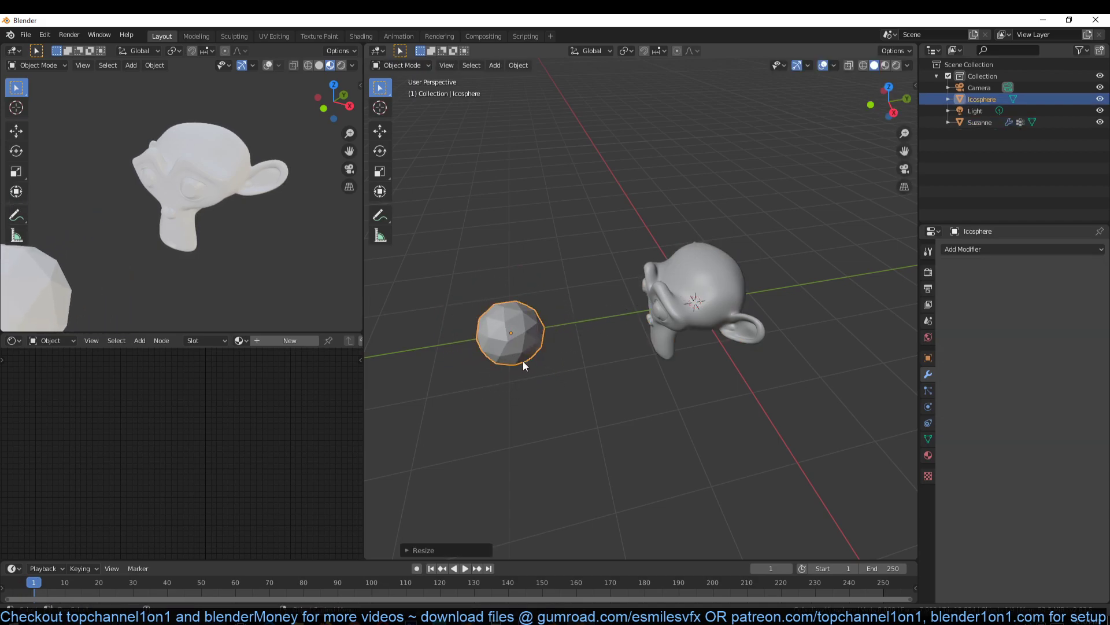
- With auto keying on, keyframe the ico sphere in front of Suzanne at frame 1 and behind the head at frame 41
{"action": "left_click", "coordinate": [416, 568]}
{"action": "key", "text": "g"}
{"action": "left_click", "coordinate": [496, 387]}
{"action": "left_click", "coordinate": [170, 593]}
{"action": "key", "text": "g"}
{"action": "key", "text": "x"}
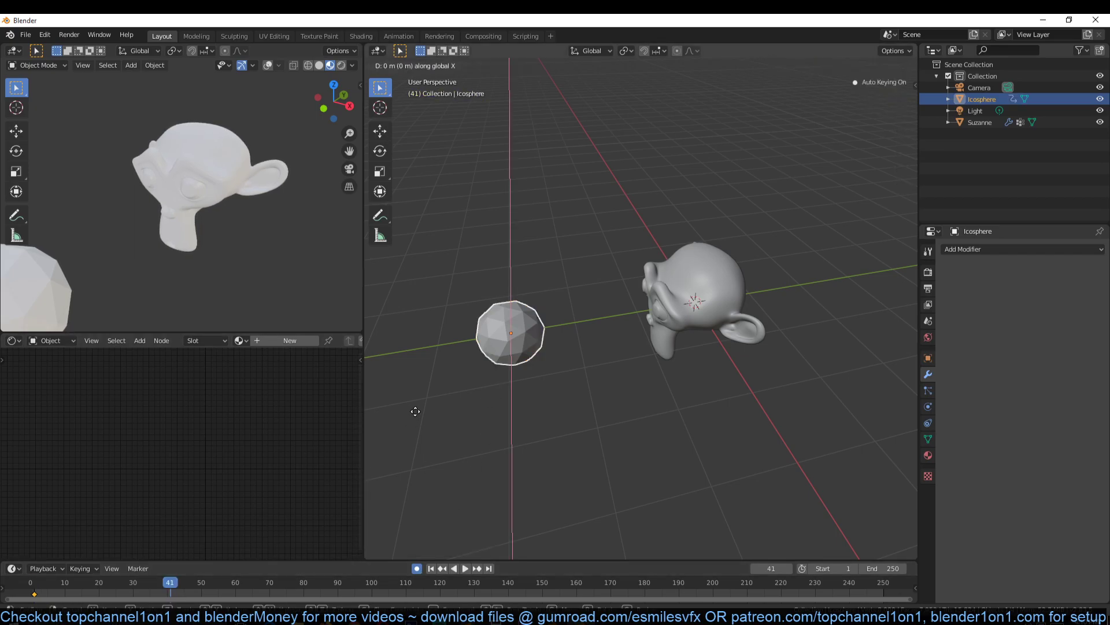
{"action": "left_click", "coordinate": [721, 376]}
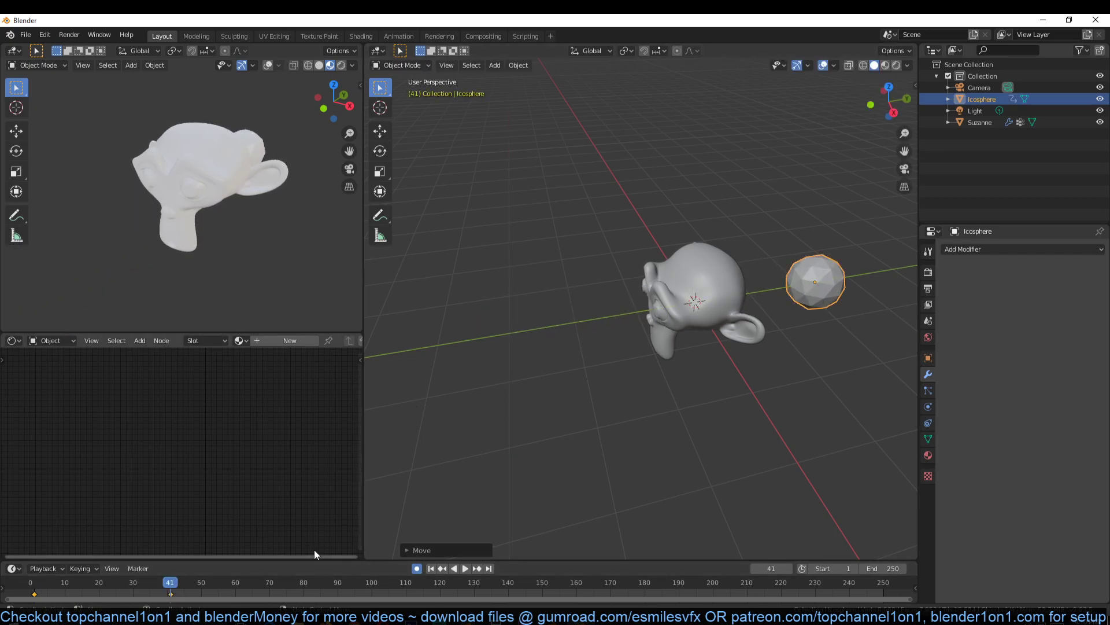
- Set the end frame to 43 and play back the ico sphere's animation
{"action": "left_click_drag", "start_coordinate": [883, 567], "coordinate": [762, 568]}
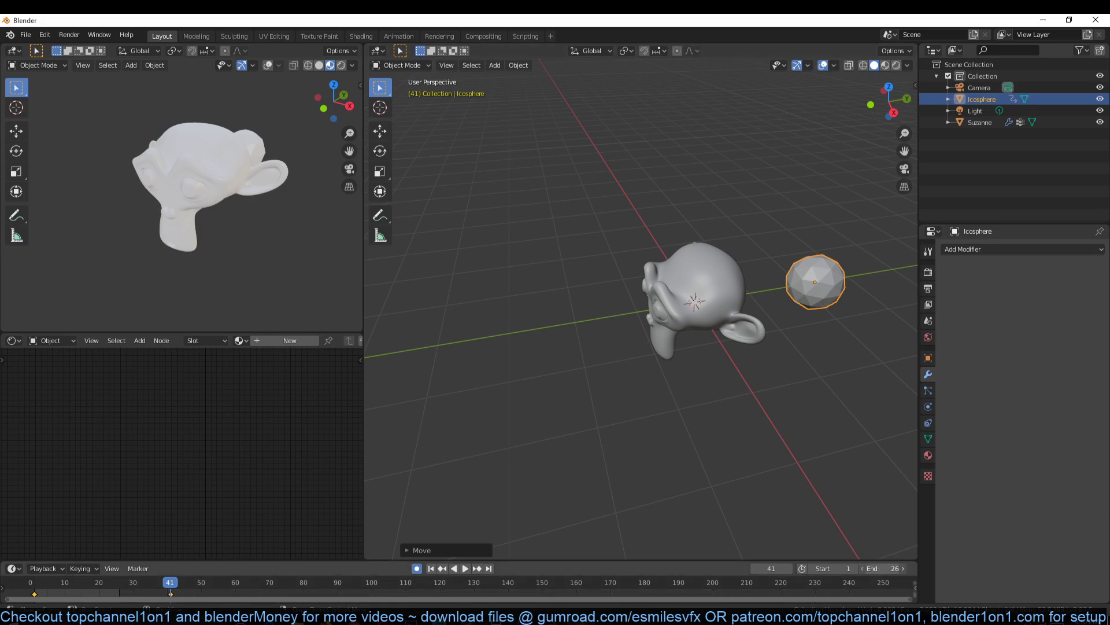
{"action": "key", "text": "space"}
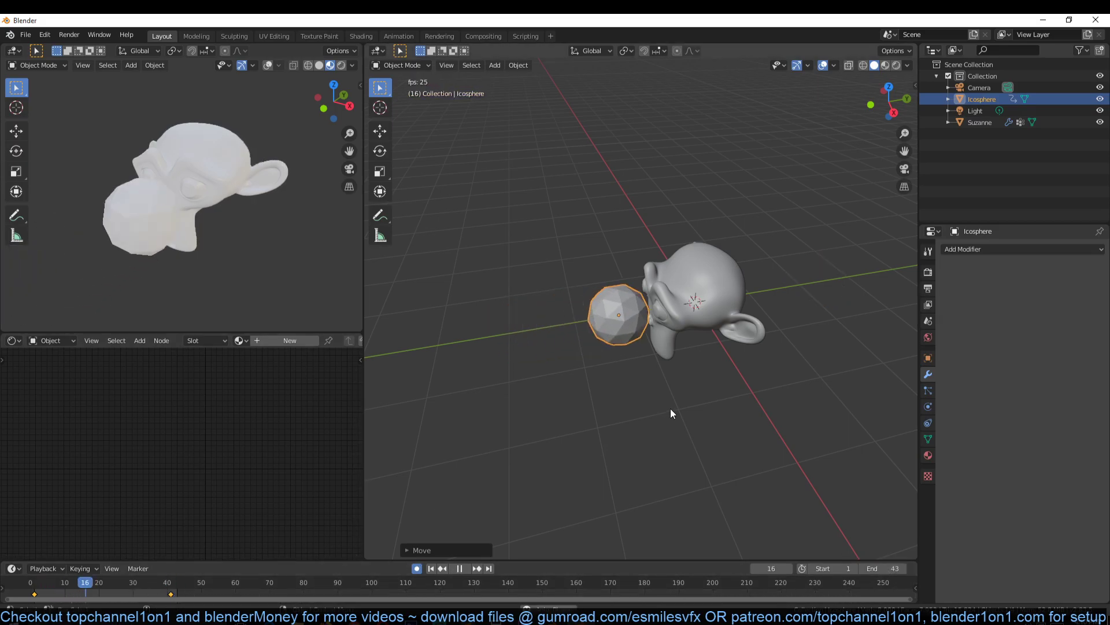
{"action": "key", "text": "Escape"}
- Switch Suzanne to Weight Paint mode
{"action": "left_click", "coordinate": [712, 300]}
{"action": "left_click", "coordinate": [401, 65]}
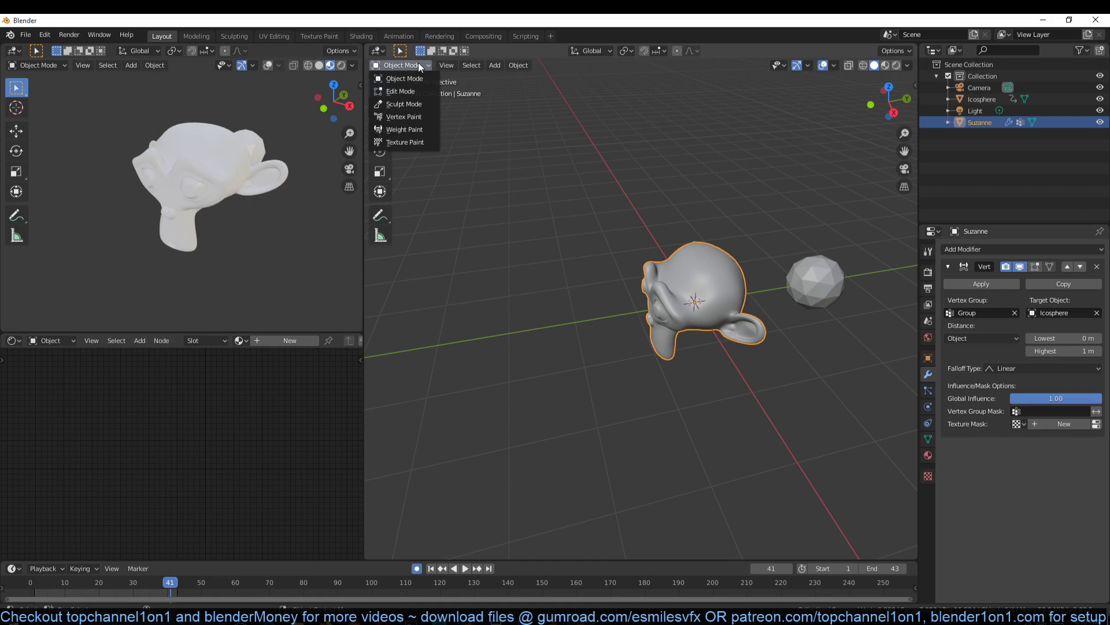
{"action": "left_click", "coordinate": [402, 130]}
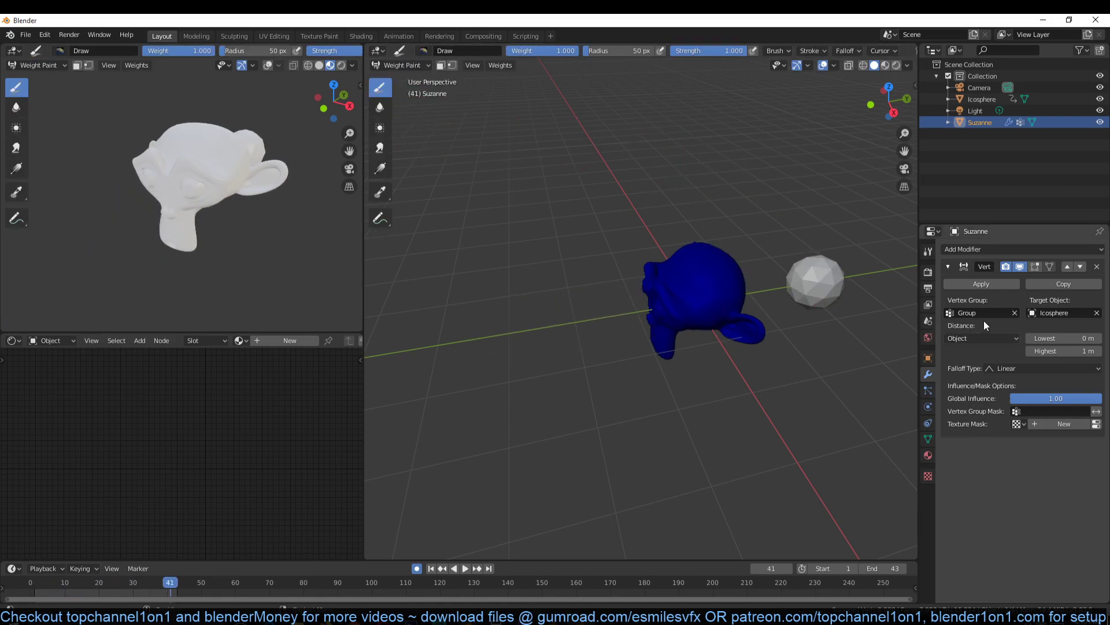
- Set the proximity modifier's distance mode to Geometry and play the animation
{"action": "left_click", "coordinate": [978, 337]}
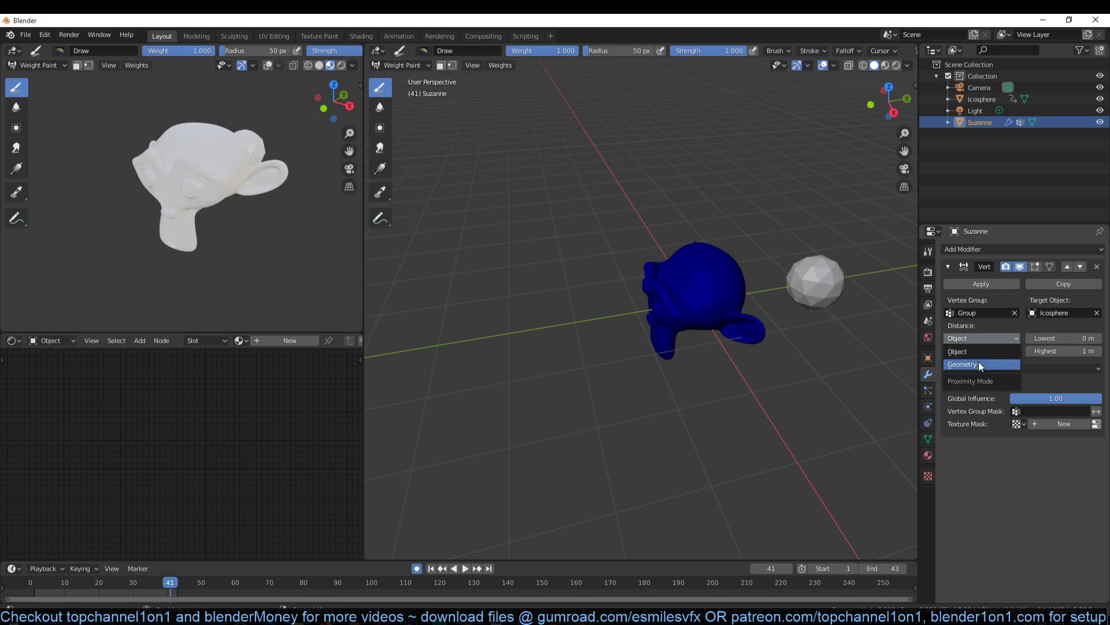
{"action": "left_click", "coordinate": [978, 364]}
{"action": "key", "text": "space"}
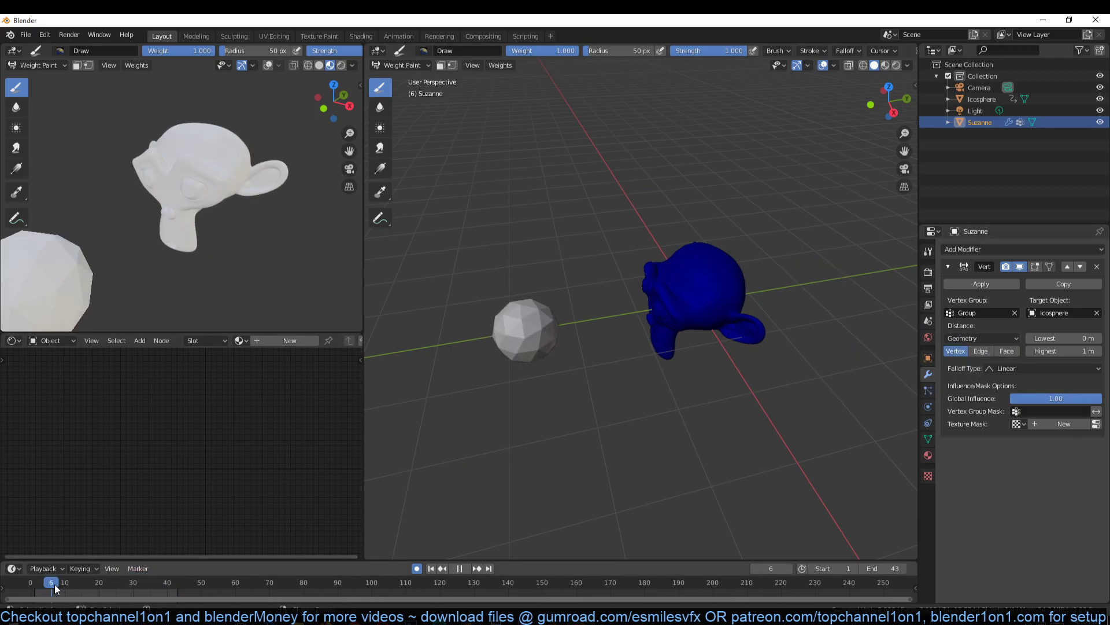
- Stop playback and assign all of Suzanne's vertices to the vertex group with weight 0 in Edit Mode, returning to Weight Paint mode
{"action": "key", "text": "space"}
{"action": "middle_click_drag", "start_coordinate": [446, 459], "coordinate": [506, 332]}
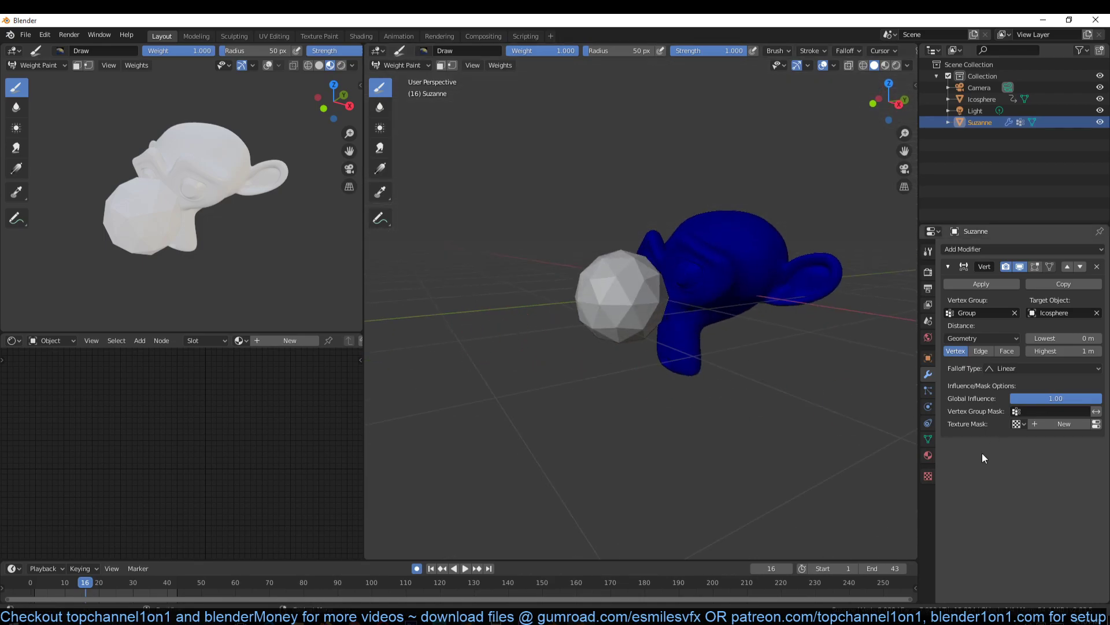
{"action": "left_click", "coordinate": [928, 439]}
{"action": "key", "text": "Tab"}
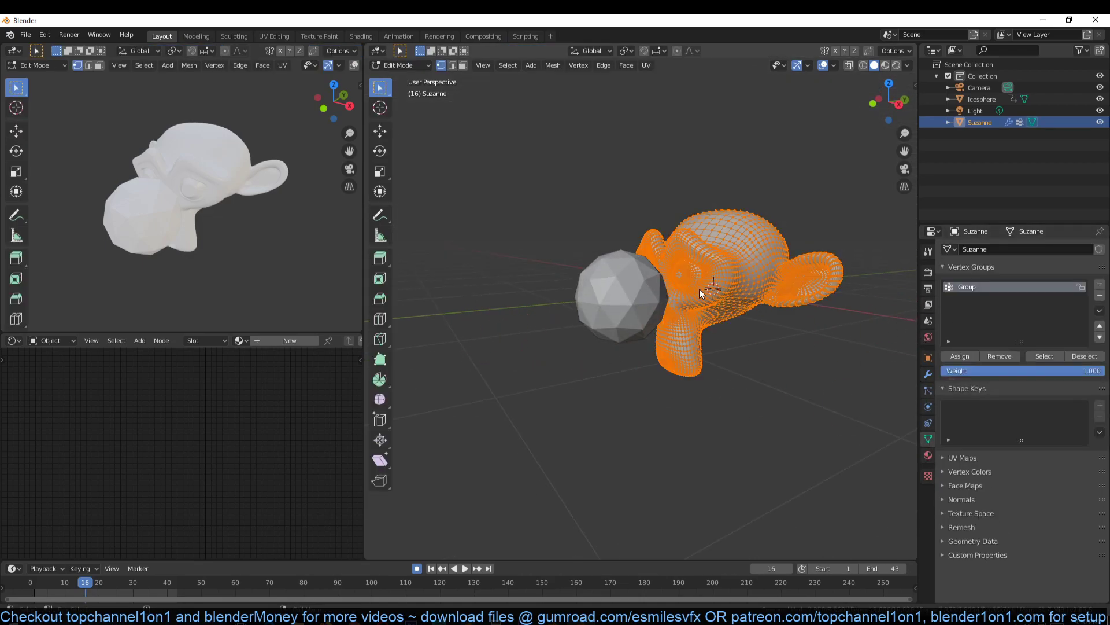
{"action": "left_click_drag", "start_coordinate": [983, 370], "coordinate": [971, 370]}
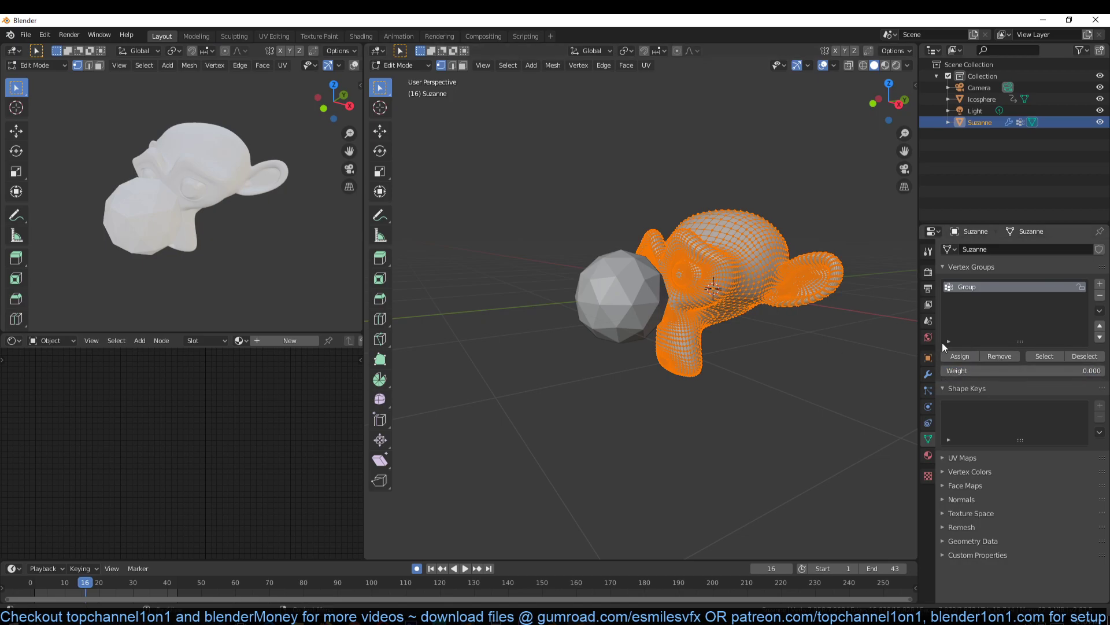
{"action": "key", "text": "ctrl+Tab"}
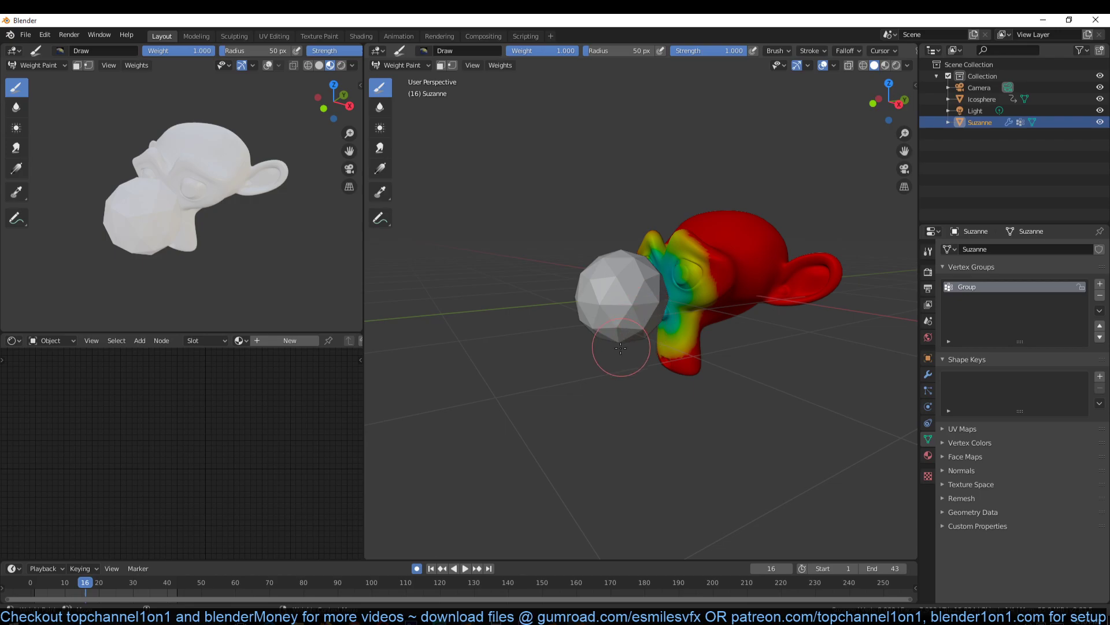
- Show Suzanne's modifiers and play the animation to check the weights around the ico sphere, stopping at frame 17
{"action": "middle_click_drag", "start_coordinate": [618, 301], "coordinate": [609, 355]}
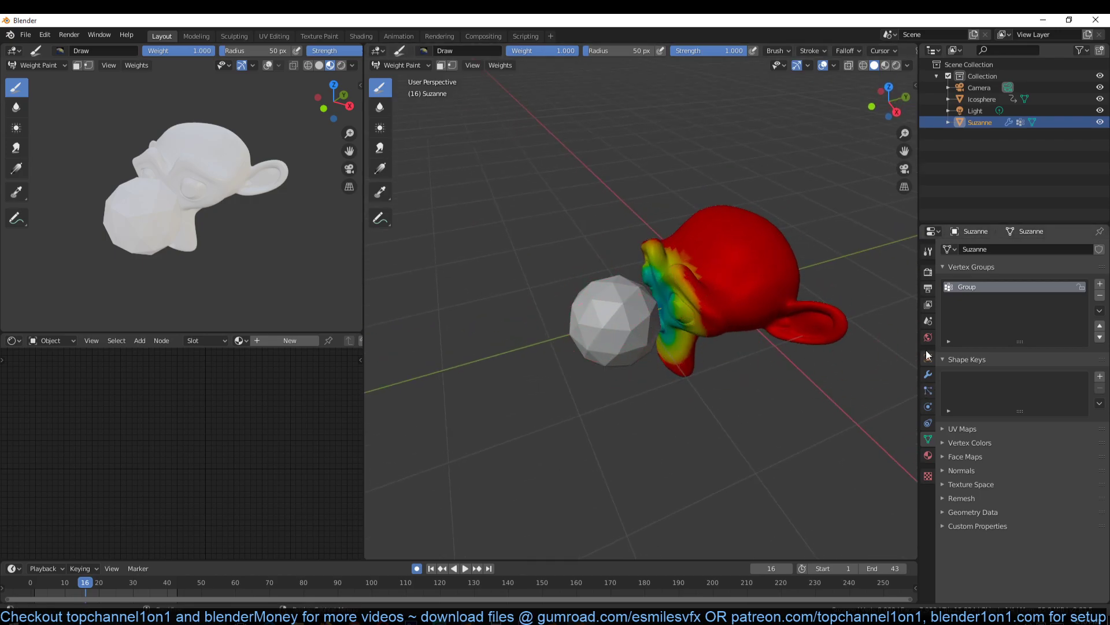
{"action": "left_click", "coordinate": [929, 373]}
{"action": "key", "text": "space"}
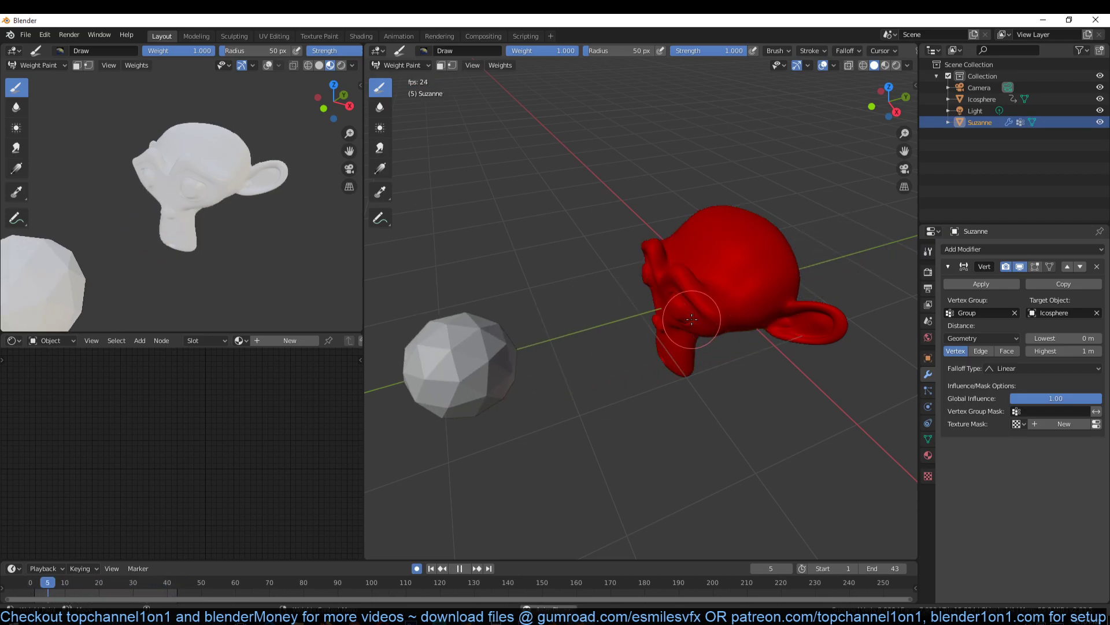
{"action": "key", "text": "space"}
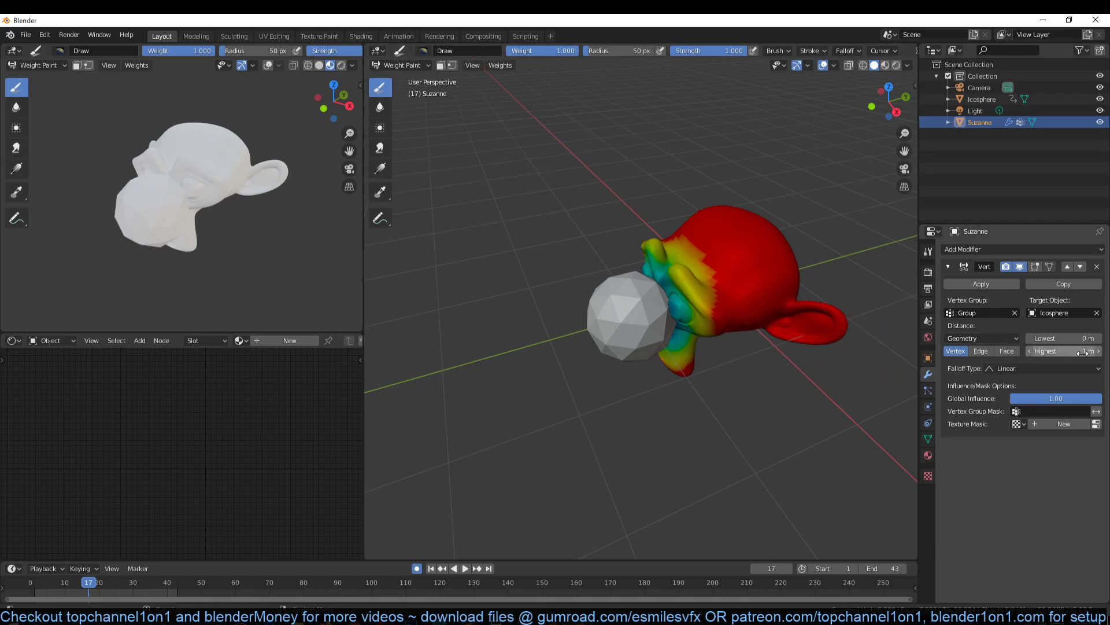
- Set the proximity modifier's lowest distance to 0.3 m and play the animation to check the weights
{"action": "mouse_move", "coordinate": [1082, 352]}
{"action": "left_mouse_down"}
{"action": "mouse_move", "coordinate": [1105, 353]}
{"action": "mouse_move", "coordinate": [1054, 352]}
{"action": "mouse_move", "coordinate": [1083, 352]}
{"action": "mouse_move", "coordinate": [1083, 338]}
{"action": "mouse_move", "coordinate": [1068, 338]}
{"action": "mouse_move", "coordinate": [1079, 338]}
{"action": "left_mouse_up"}
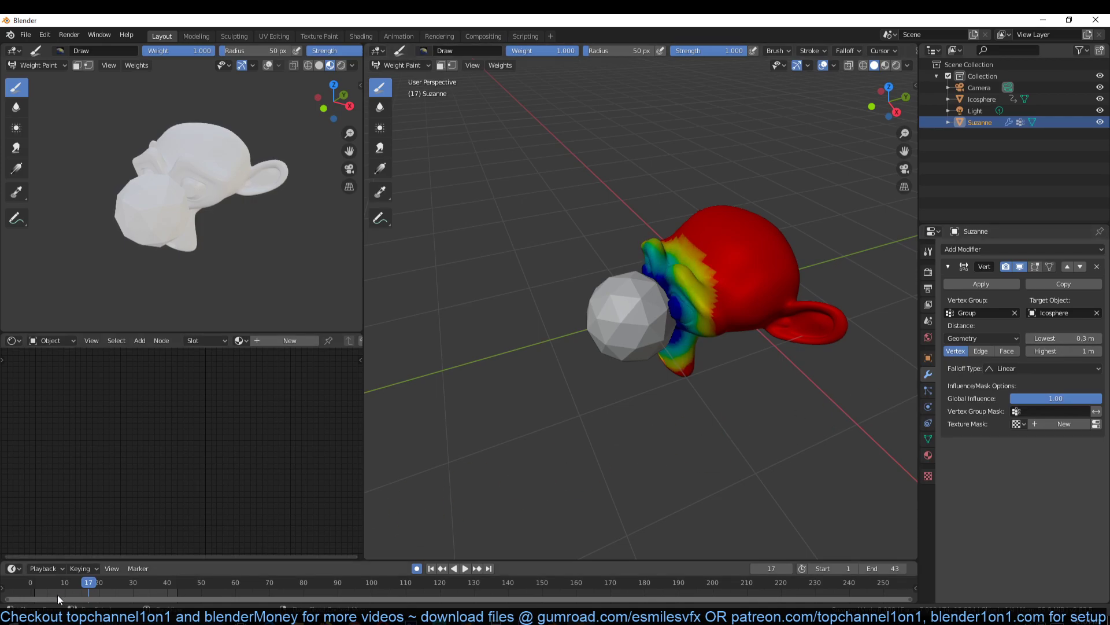
{"action": "key", "text": "space"}
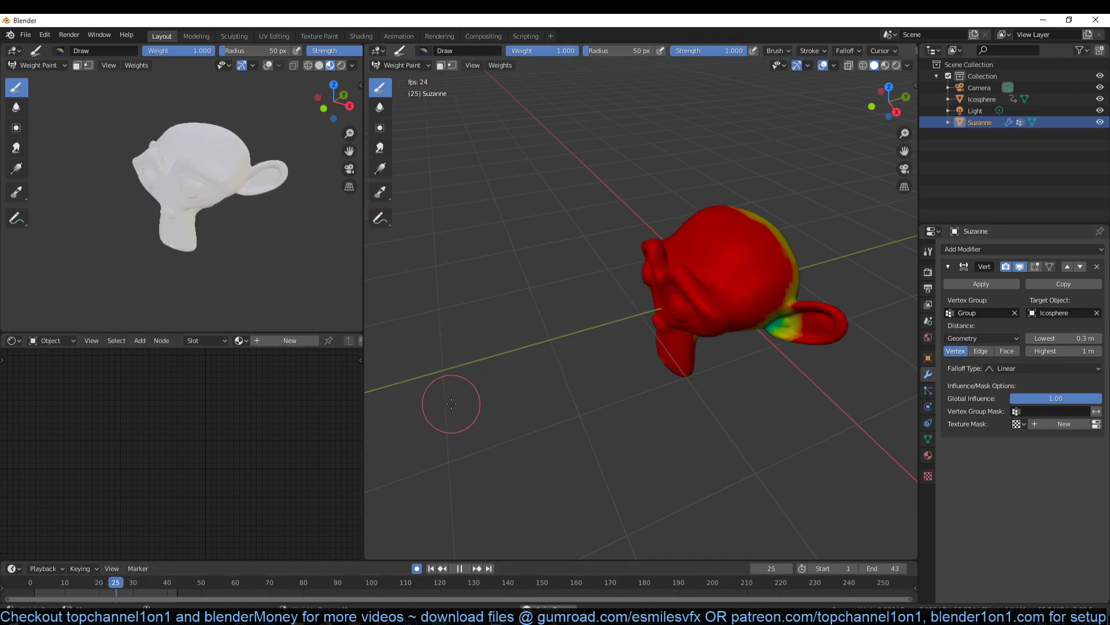
{"action": "key", "text": "Escape"}
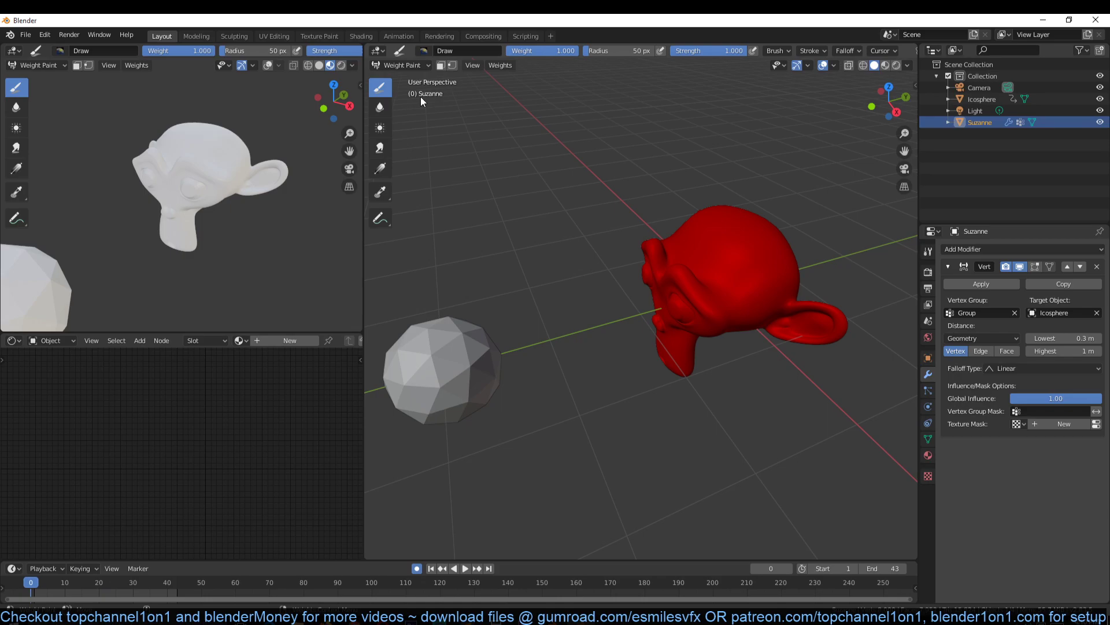
- Add a Mask modifier to Suzanne and set its vertex group to Group
{"action": "left_click", "coordinate": [1002, 250]}
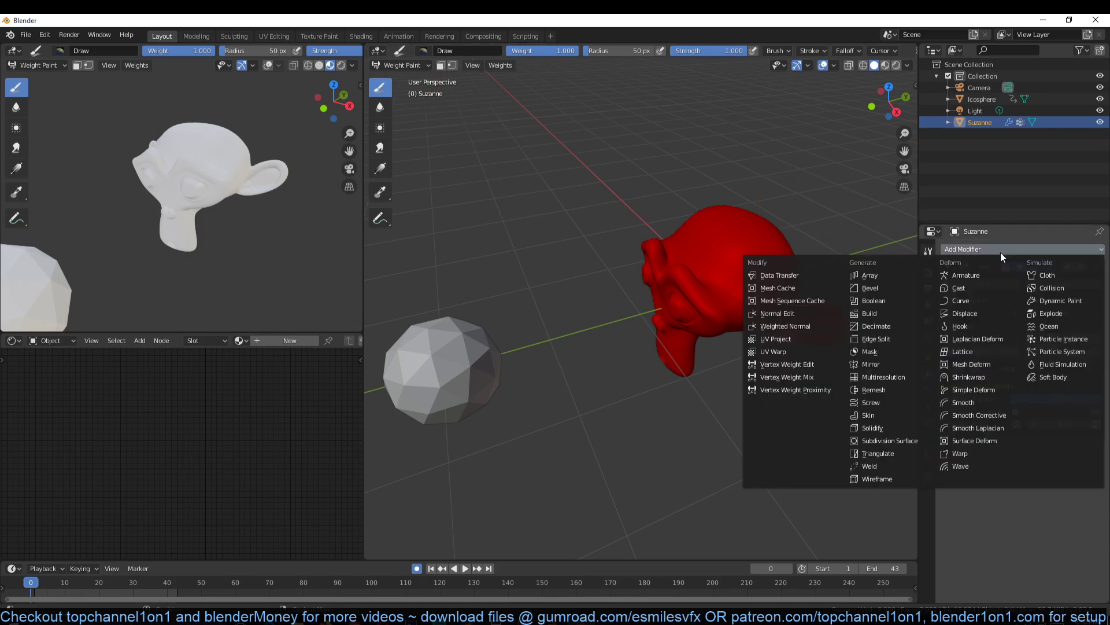
{"action": "left_click", "coordinate": [894, 350]}
{"action": "left_click", "coordinate": [1035, 495]}
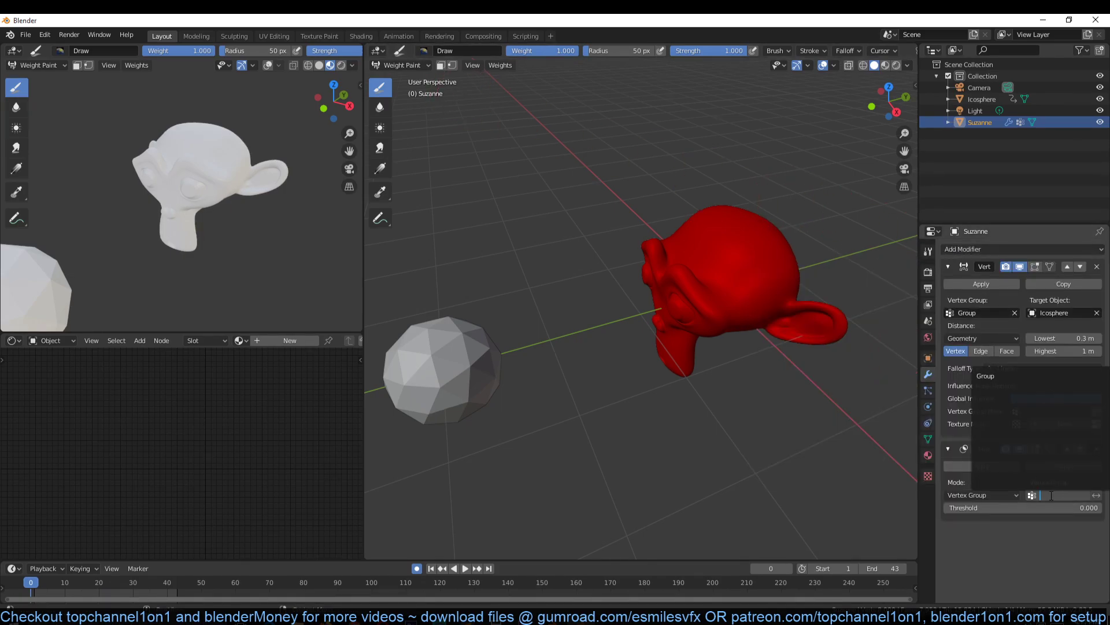
{"action": "left_click", "coordinate": [1012, 376]}
- Switch Suzanne to Object Mode and play the animation to view the masking, stopping at frame 21
{"action": "left_click", "coordinate": [414, 64]}
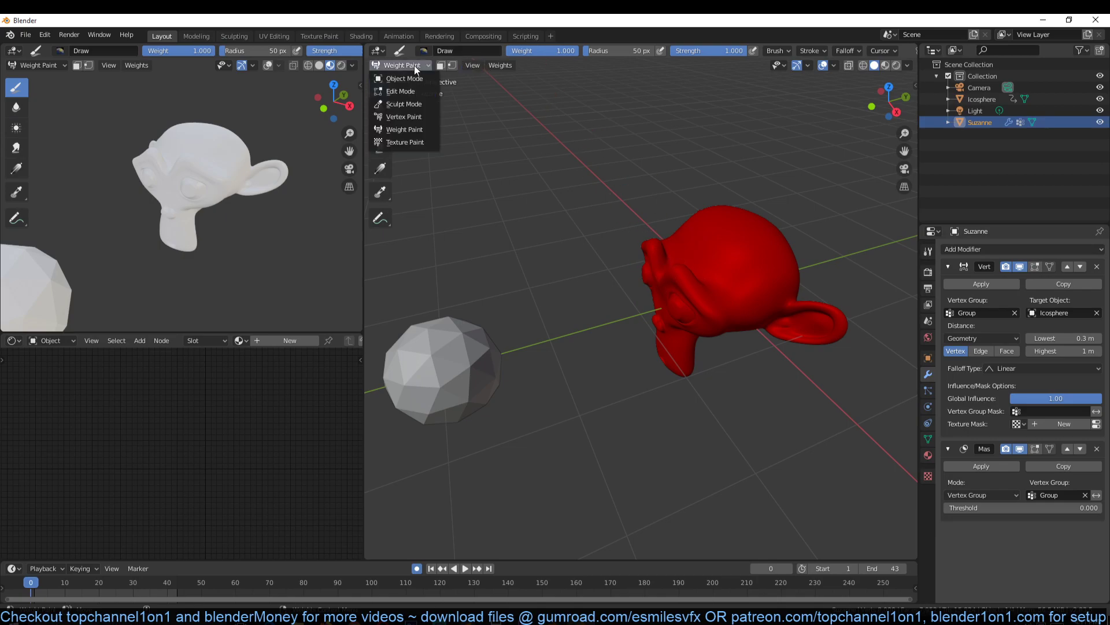
{"action": "left_click", "coordinate": [408, 75]}
{"action": "key", "text": "space"}
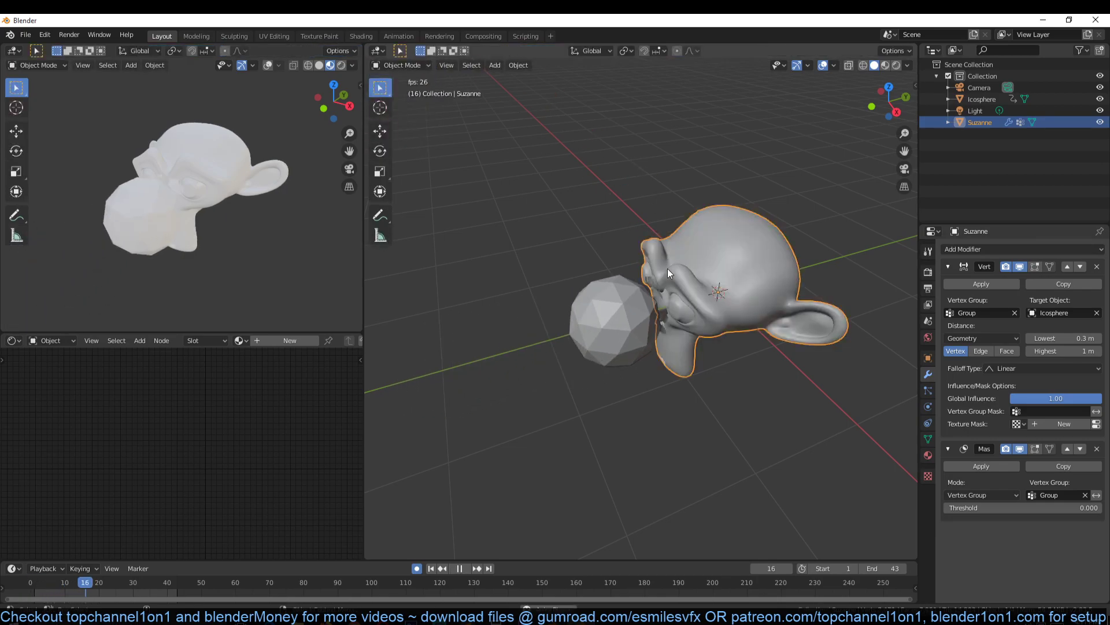
{"action": "middle_click_drag", "start_coordinate": [685, 314], "coordinate": [623, 314]}
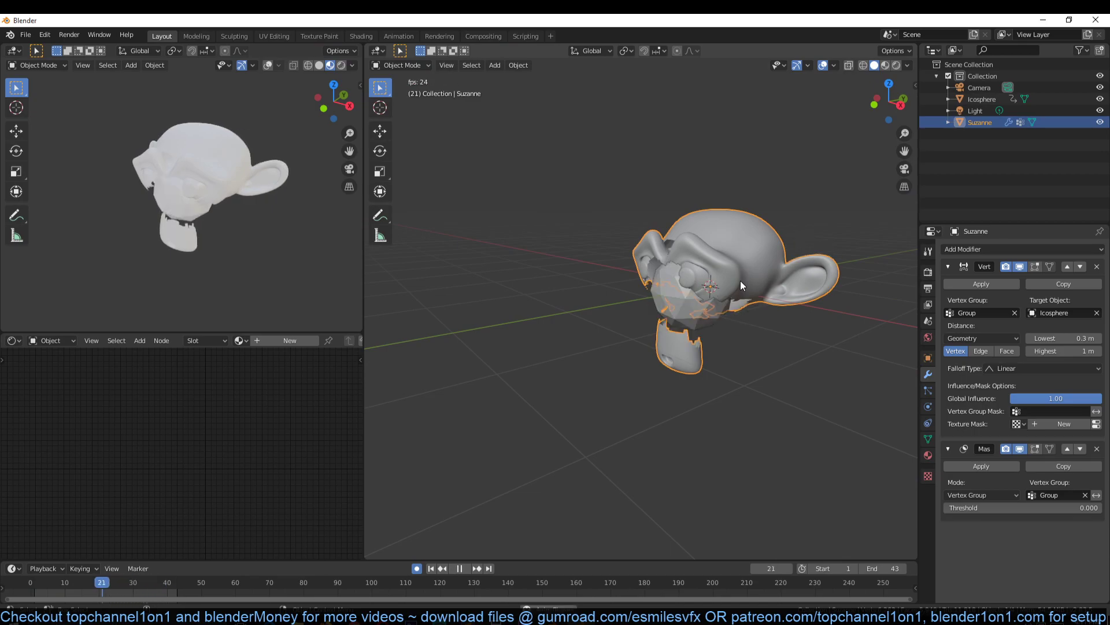
{"action": "key", "text": "Escape"}
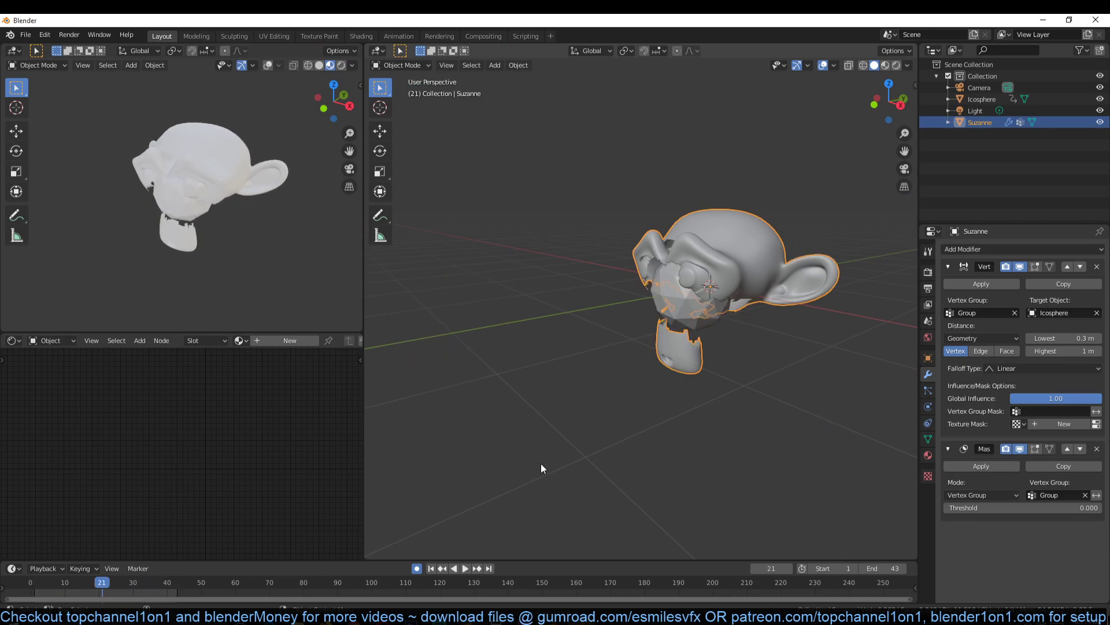
- Replay the animation from frame 0 and stop at frame 20 to examine the masked hole around the ico sphere
{"action": "left_click", "coordinate": [30, 582]}
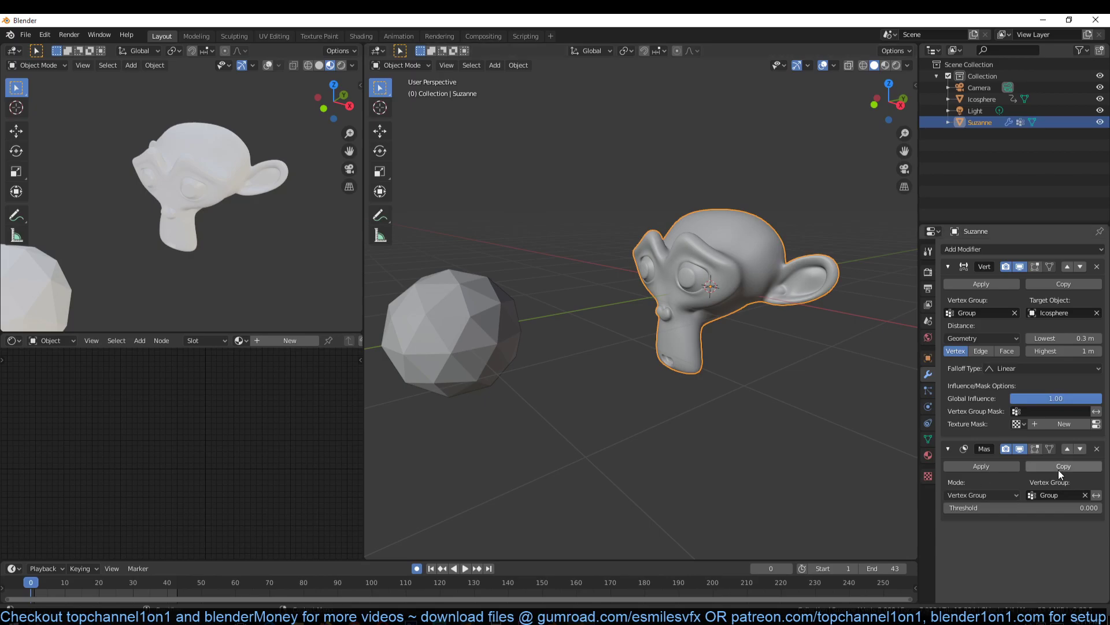
{"action": "key", "text": "space"}
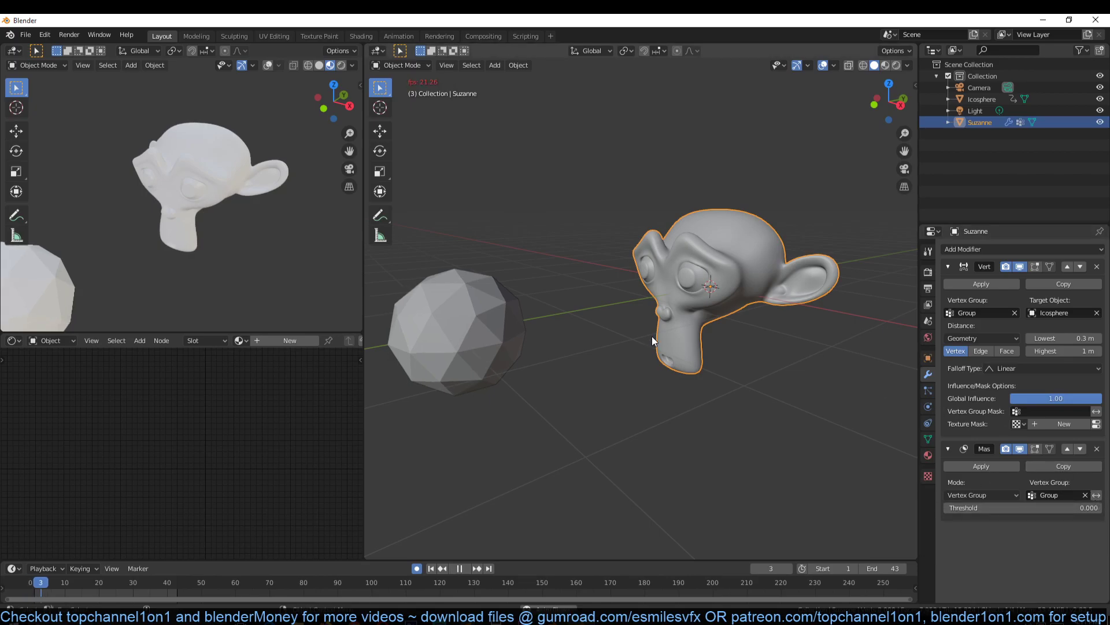
{"action": "key", "text": "space"}
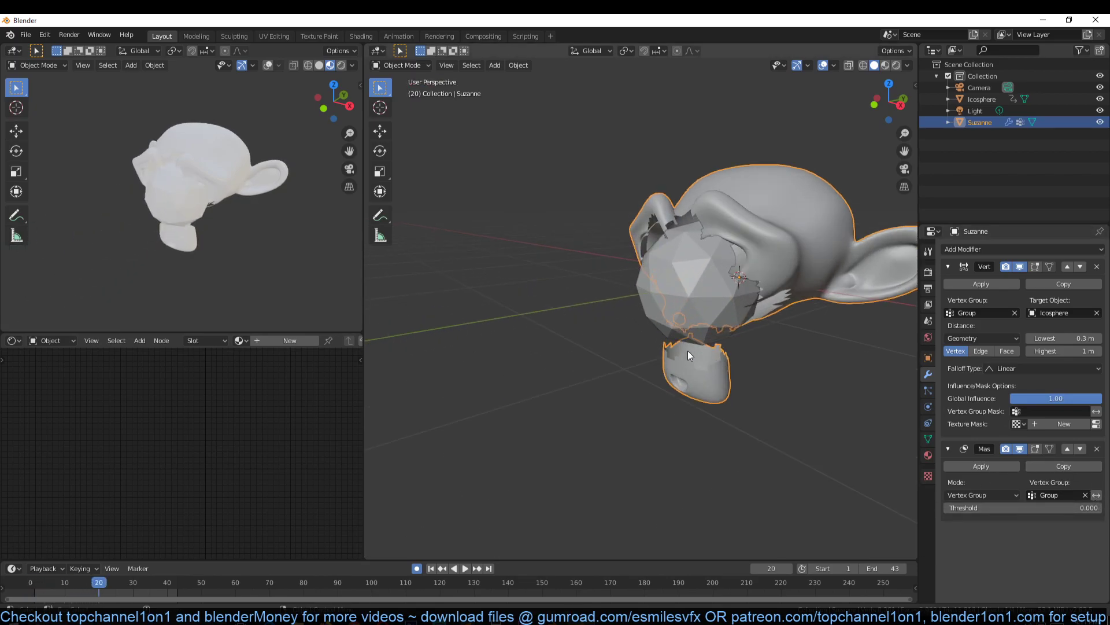
{"action": "middle_click_drag", "start_coordinate": [688, 351], "coordinate": [650, 283]}
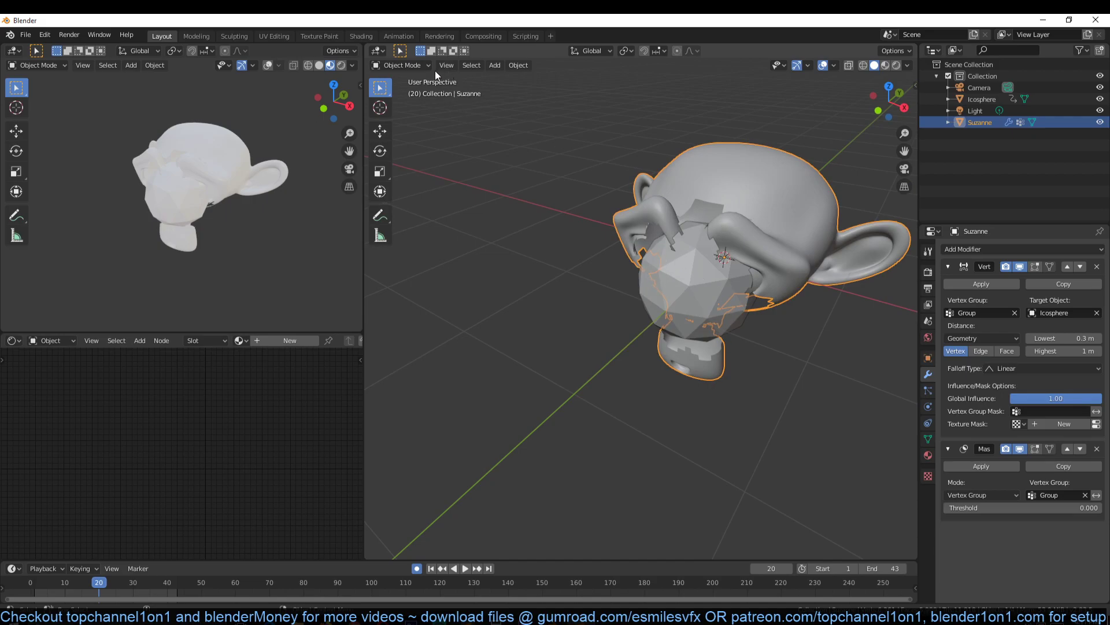
- Return Suzanne to Weight Paint mode and invert the vertex group influence in the Mask modifier
{"action": "left_click", "coordinate": [421, 66]}
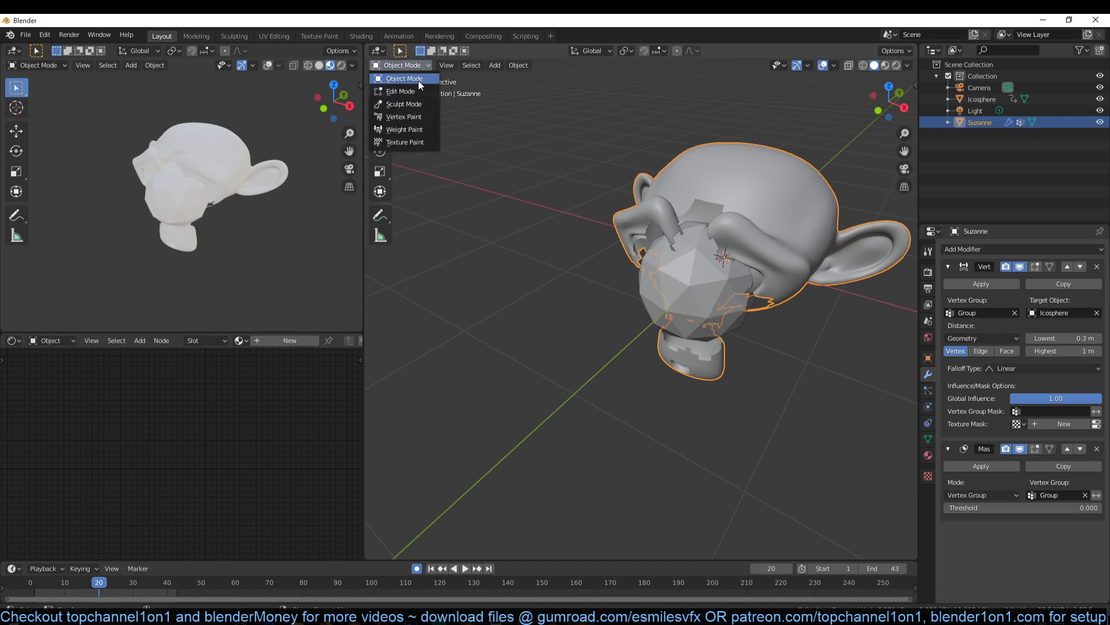
{"action": "left_click", "coordinate": [410, 127]}
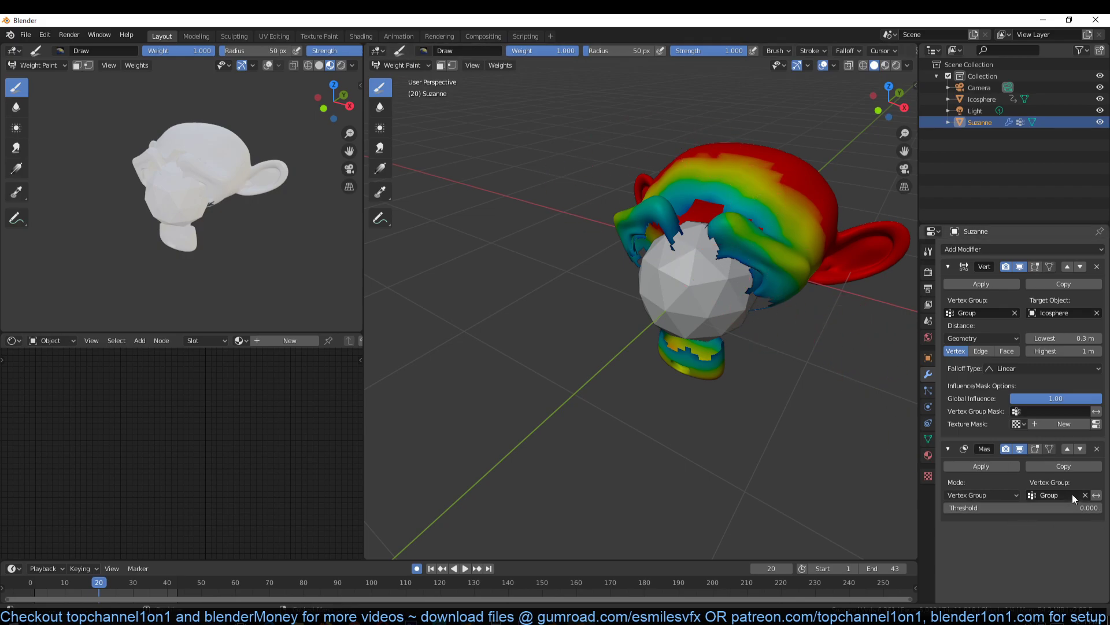
{"action": "left_click", "coordinate": [1097, 496]}
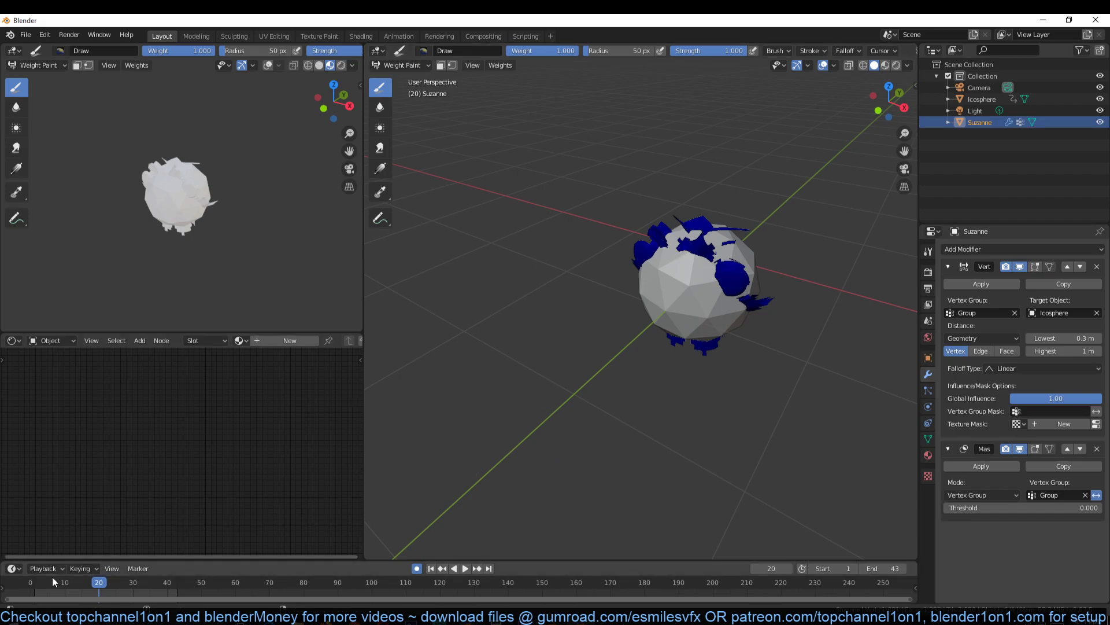
- Play the animation from frame 0 with the inverted mask and stop at frame 16
{"action": "left_click", "coordinate": [23, 585]}
{"action": "key", "text": "space"}
{"action": "scroll", "coordinate": [460, 378], "scroll_direction": "down", "scroll_amount": 5}
{"action": "middle_click_drag", "start_coordinate": [461, 378], "coordinate": [450, 336]}
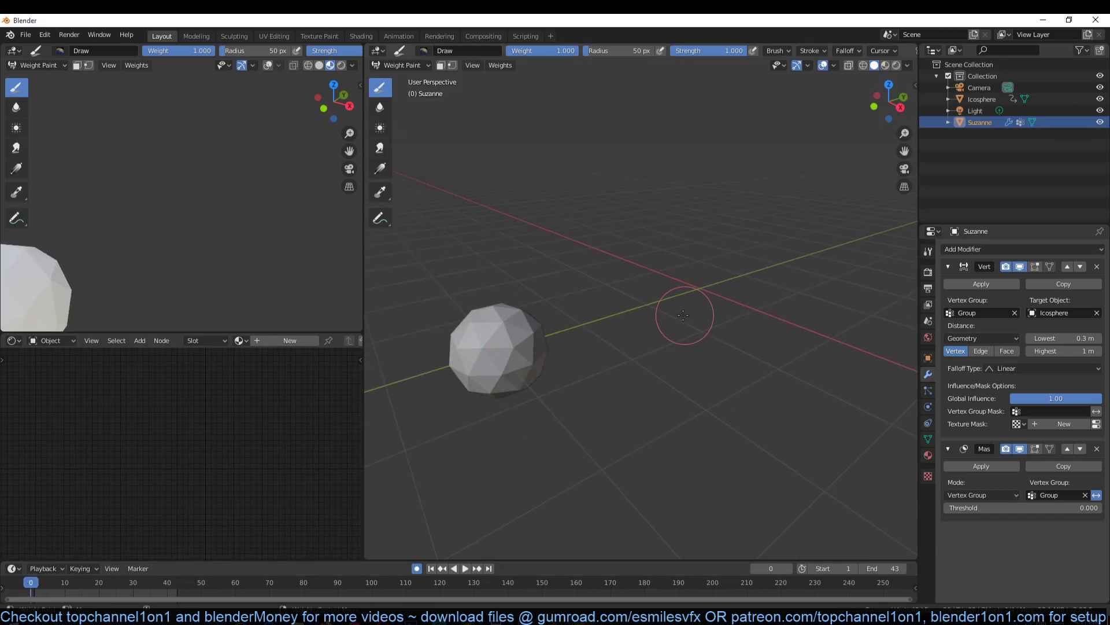
{"action": "key", "text": "space"}
{"action": "key", "text": "space"}
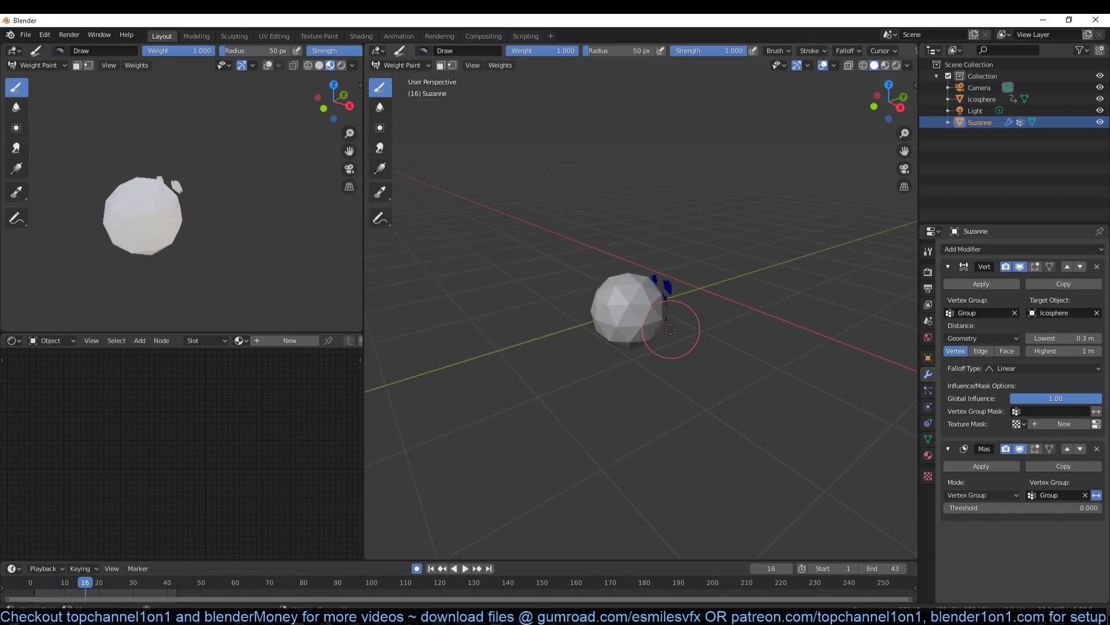
- In Object Mode, play the animation from frame 0 with the ico sphere hidden, and unhide it at frame 22
{"action": "left_click", "coordinate": [404, 64]}
{"action": "left_click", "coordinate": [408, 78]}
{"action": "left_click", "coordinate": [602, 324]}
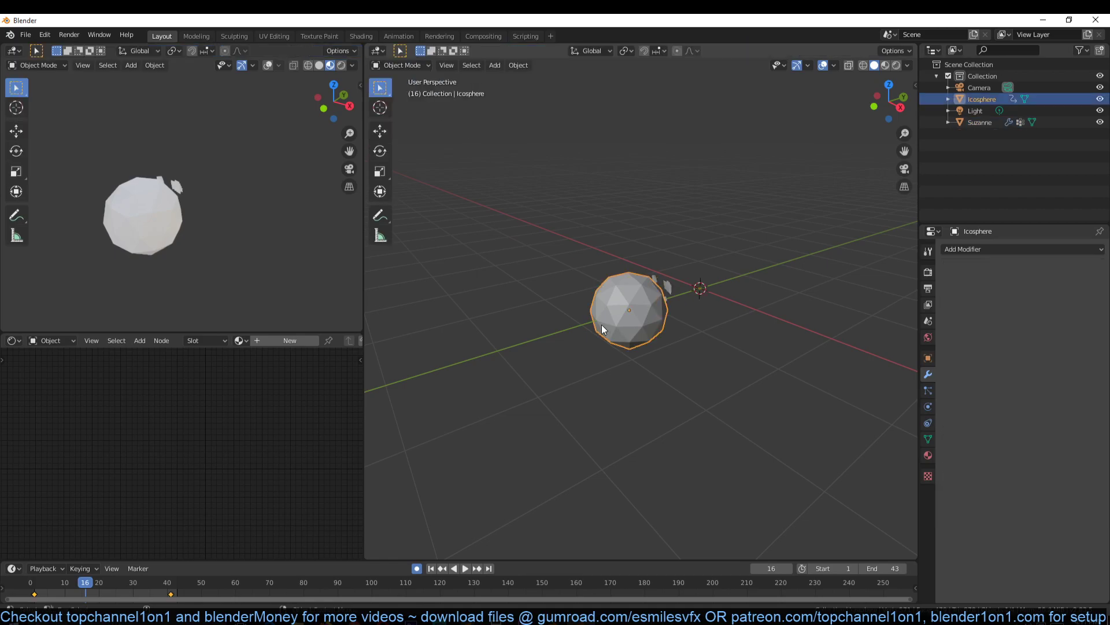
{"action": "key", "text": "space"}
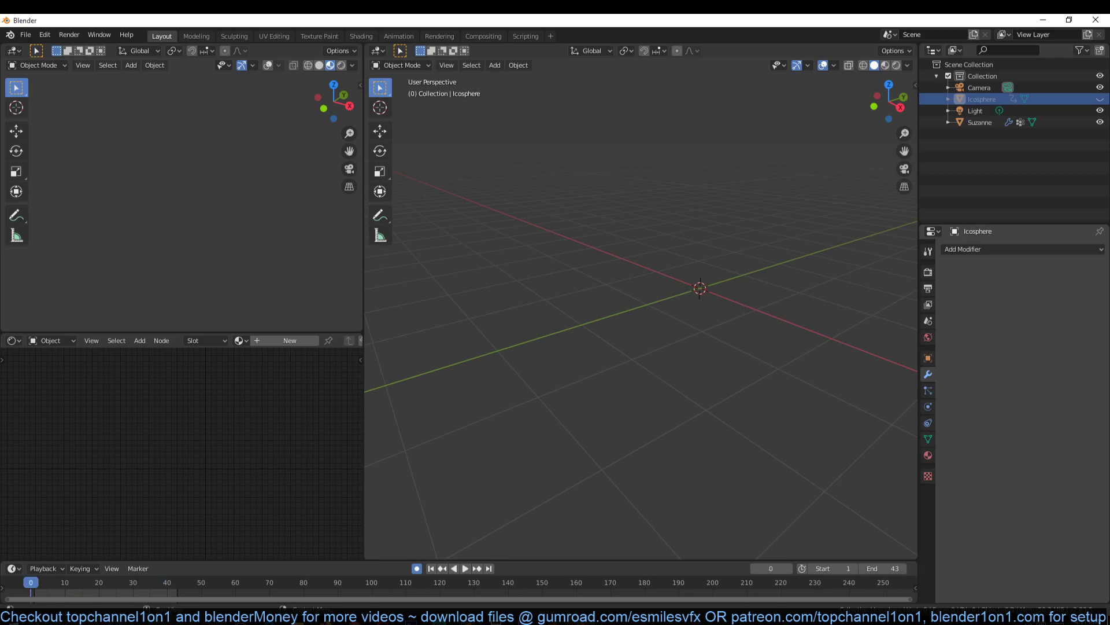
{"action": "key", "text": "space"}
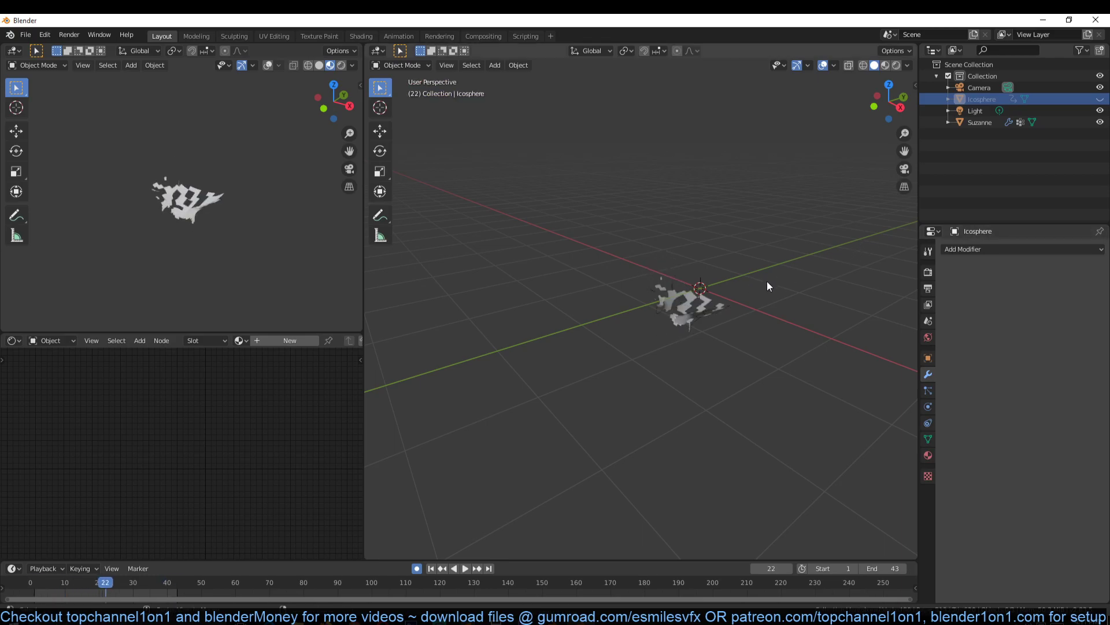
{"action": "key", "text": "alt+h"}
- Try scaling up the ico sphere at frame 22 and undo the resize
{"action": "key", "text": "s"}
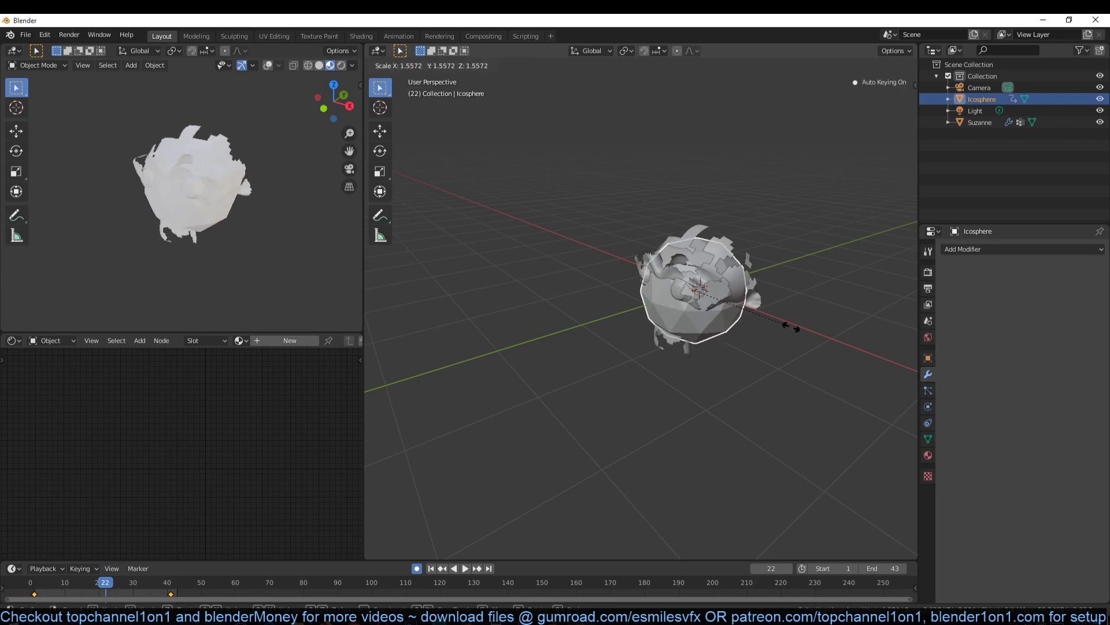
{"action": "left_click", "coordinate": [836, 345]}
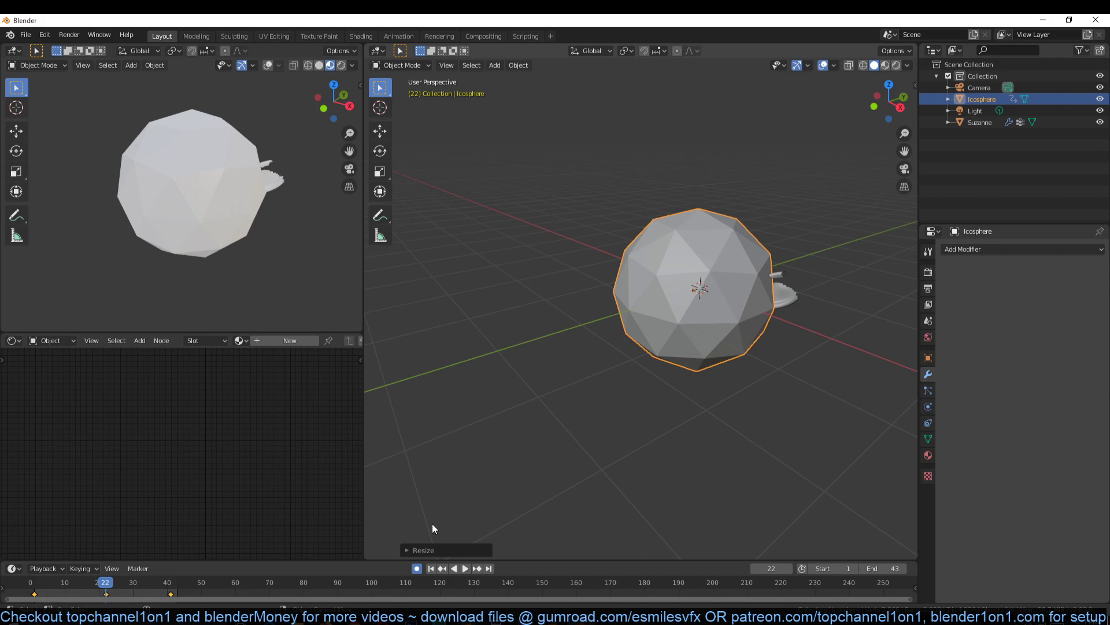
{"action": "key", "text": "ctrl+z"}
- In Edit Mode, replace the ico sphere's mesh with a cube by deleting all its vertices and adding a cube
{"action": "key", "text": "Tab"}
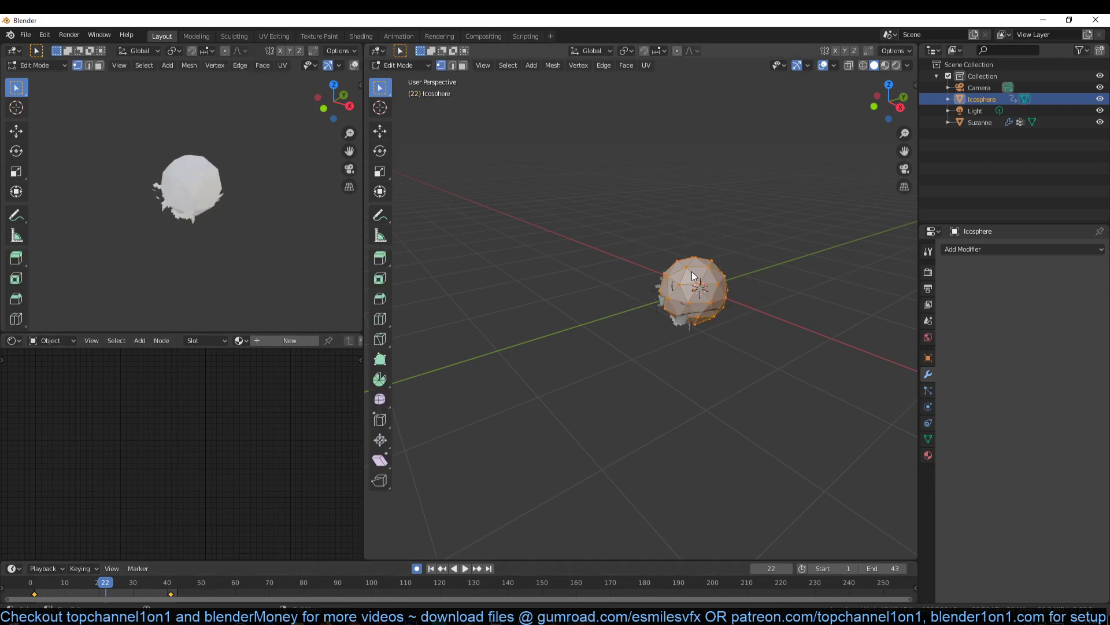
{"action": "key", "text": "KP_7"}
{"action": "key", "text": "shift+z"}
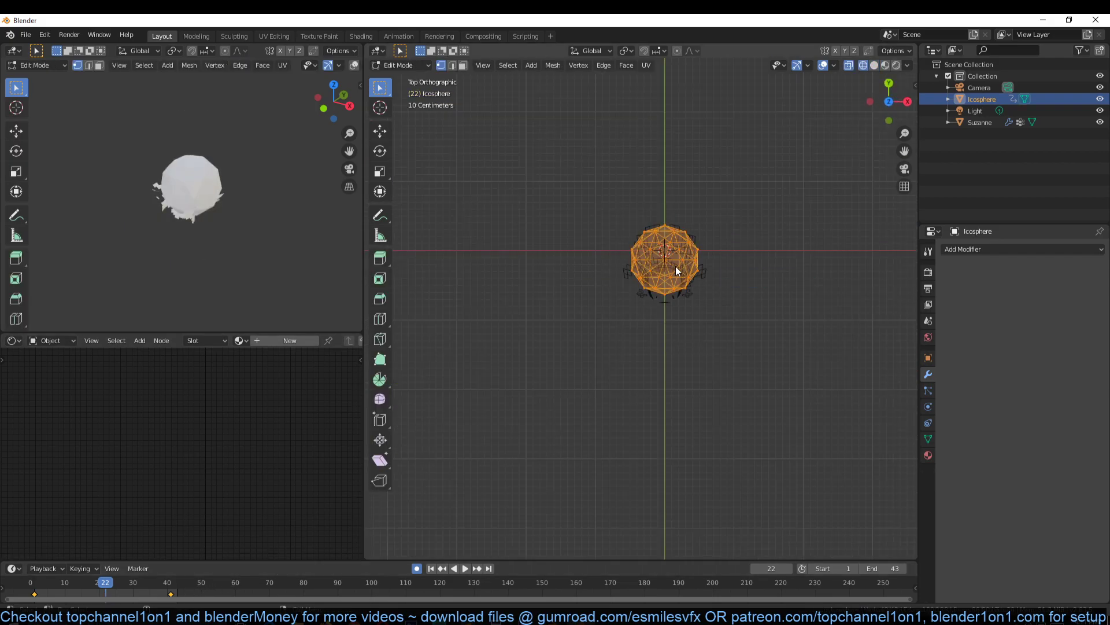
{"action": "key", "text": "x"}
{"action": "key", "text": "x"}
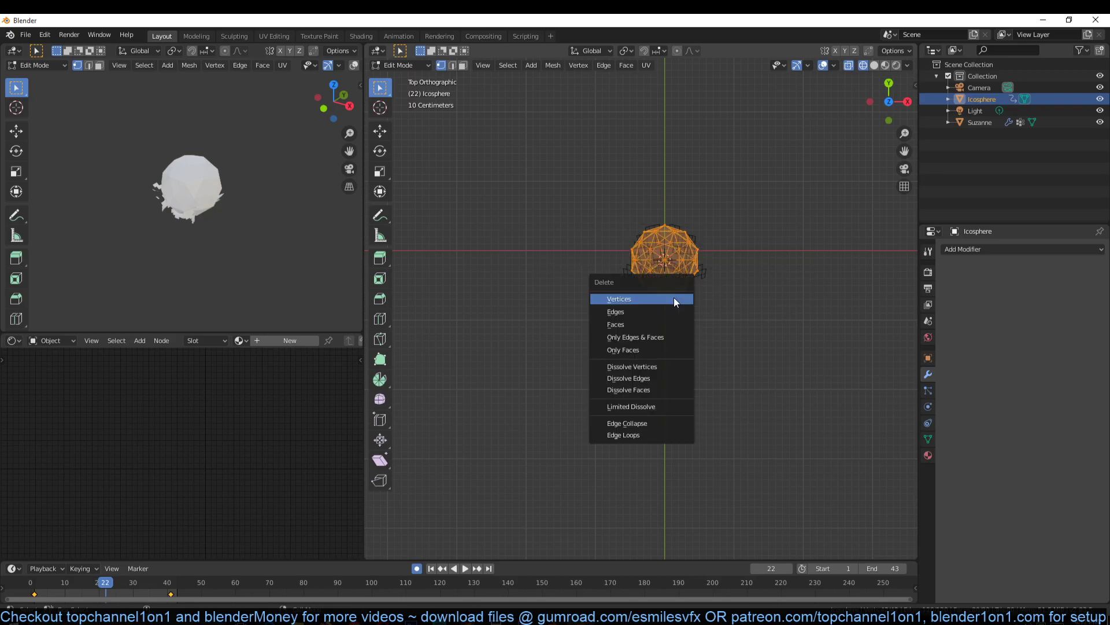
{"action": "left_click", "coordinate": [675, 298]}
{"action": "key", "text": "shift+a"}
{"action": "left_click", "coordinate": [646, 310]}
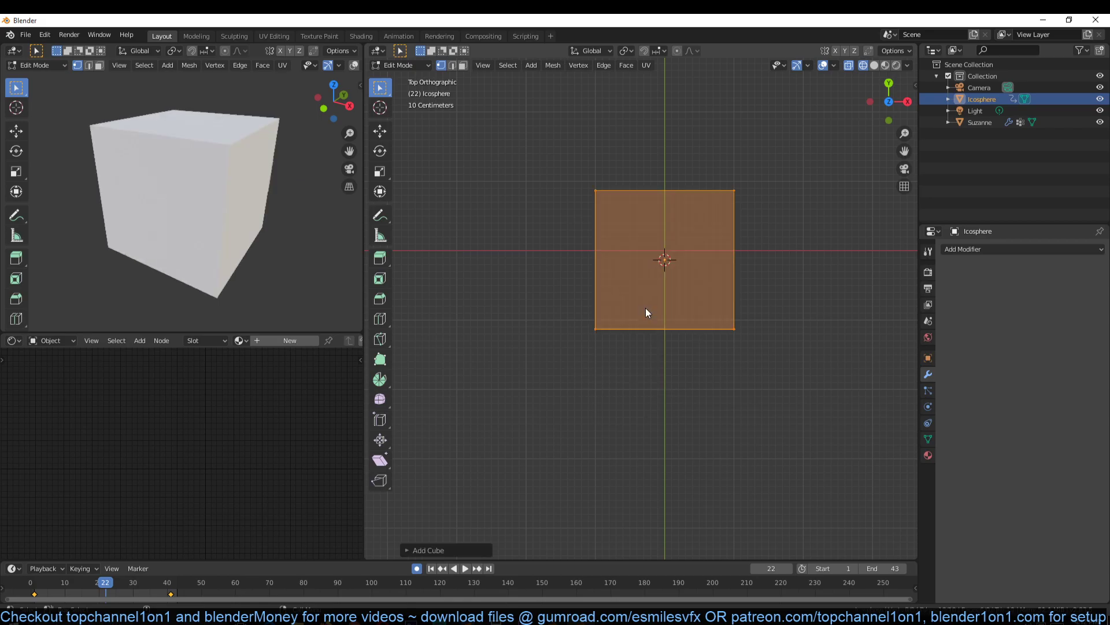
- Subdivide the new cube mesh four times and return to Object Mode
{"action": "right_click", "coordinate": [740, 278]}
{"action": "left_click", "coordinate": [741, 278]}
{"action": "right_click", "coordinate": [741, 277]}
{"action": "left_click", "coordinate": [740, 278]}
{"action": "right_click", "coordinate": [741, 278]}
{"action": "left_click", "coordinate": [741, 277]}
{"action": "right_click", "coordinate": [741, 277]}
{"action": "left_click", "coordinate": [741, 278]}
{"action": "key", "text": "Tab"}
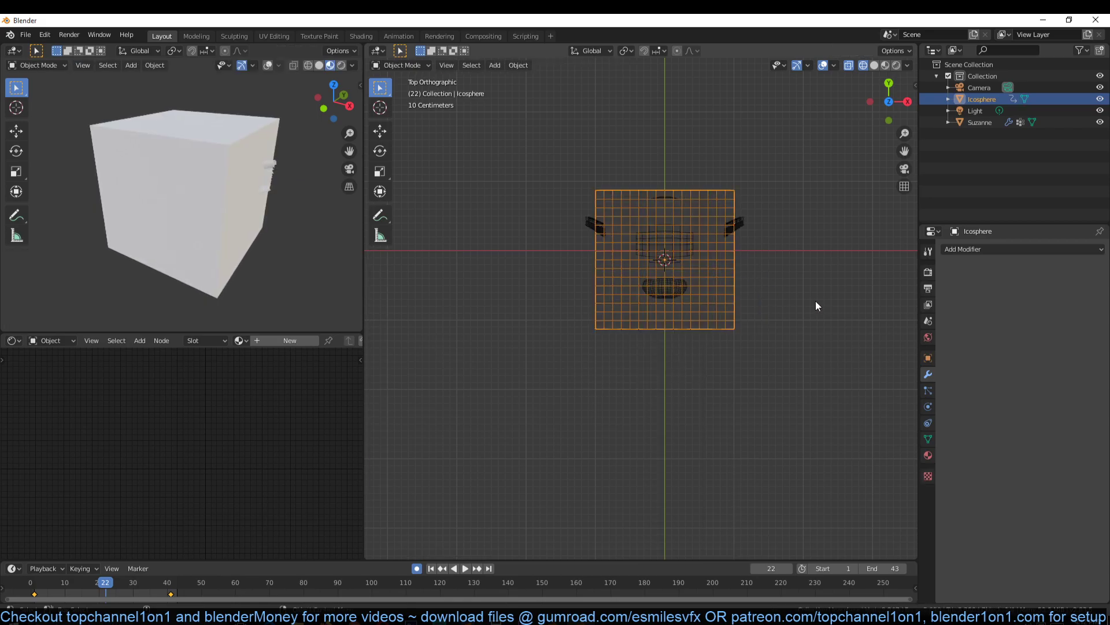
- Play the animation from the start in solid shading, switch the viewport to wireframe during playback, and stop at frame 20
{"action": "mouse_move", "coordinate": [815, 301]}
{"action": "middle_mouse_down"}
{"action": "mouse_move", "coordinate": [710, 203]}
{"action": "mouse_move", "coordinate": [710, 180]}
{"action": "middle_mouse_up"}
{"action": "key", "text": "z"}
{"action": "left_click", "coordinate": [828, 227]}
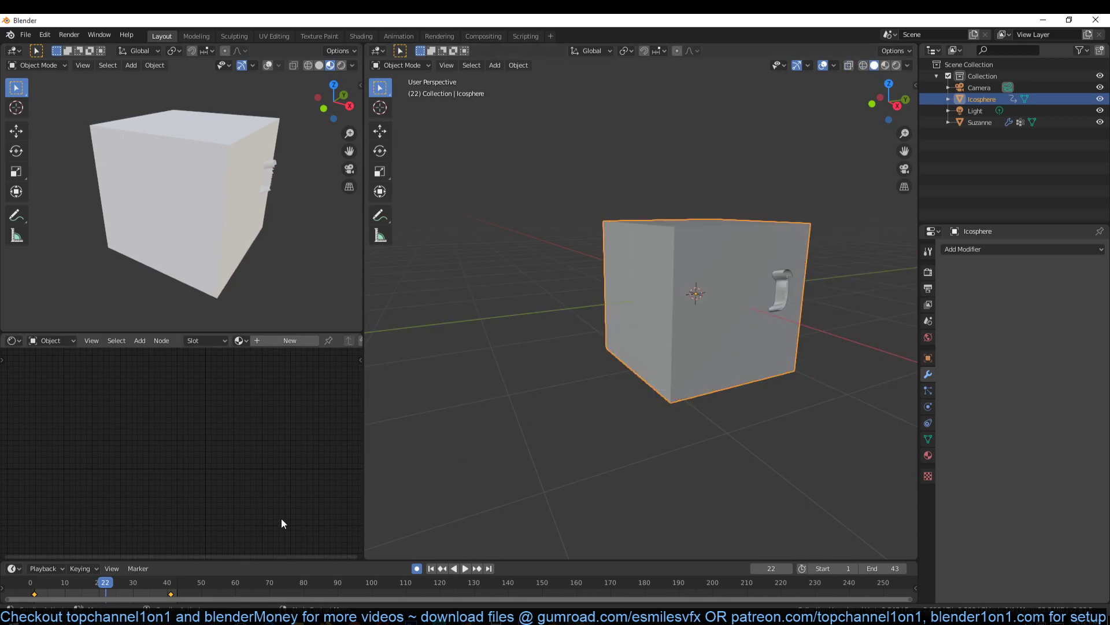
{"action": "left_click", "coordinate": [31, 582]}
{"action": "key", "text": "space"}
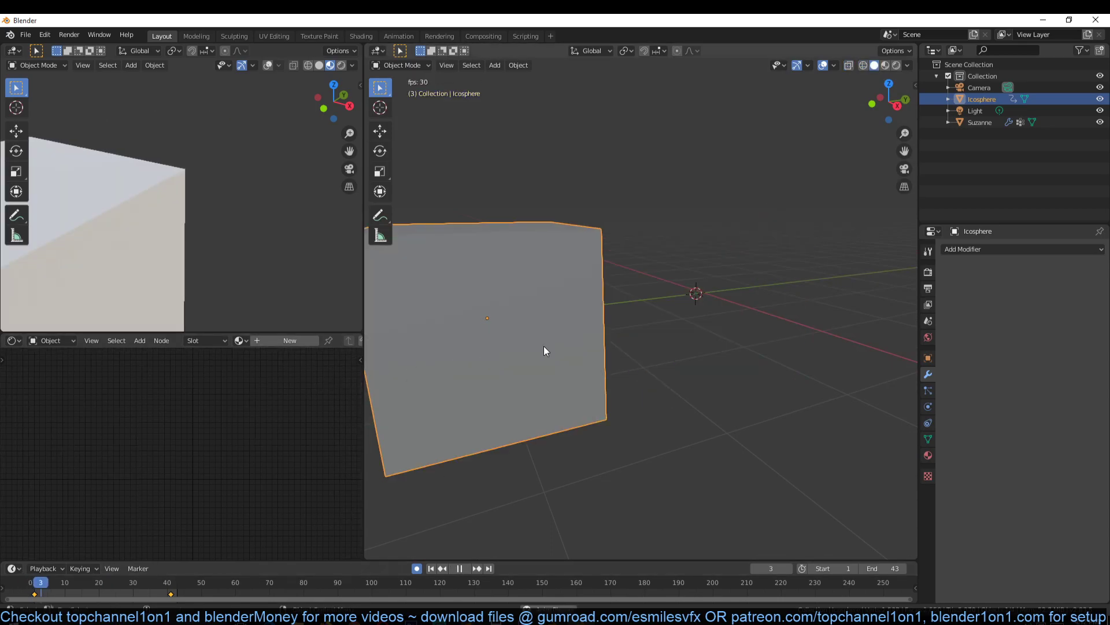
{"action": "key", "text": "z"}
{"action": "left_click", "coordinate": [436, 333]}
{"action": "key", "text": "space"}
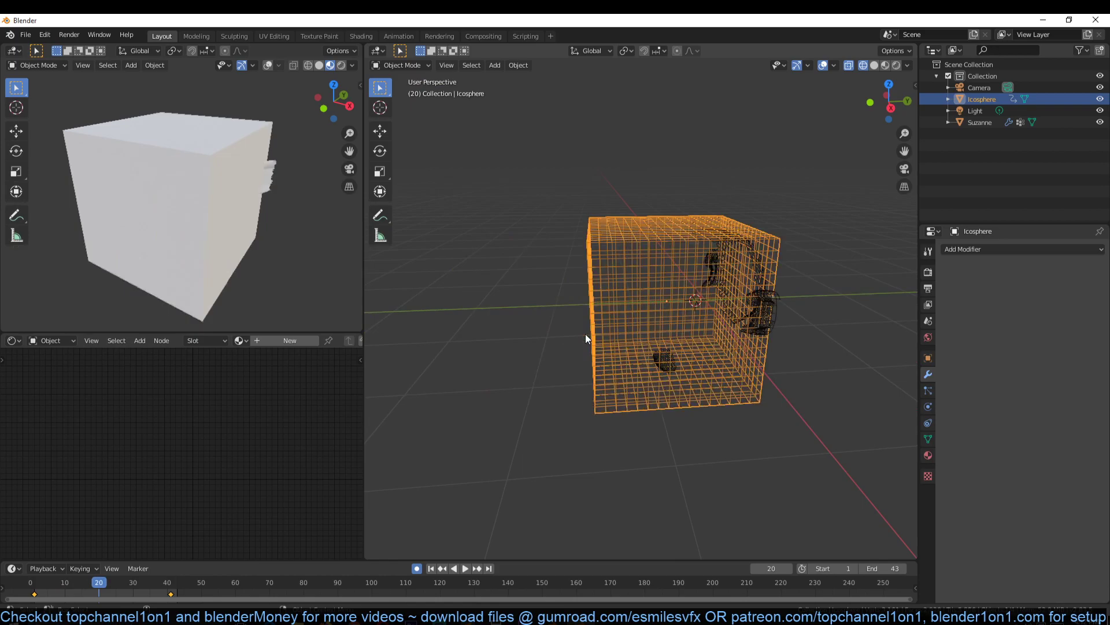
- Move to frame 14, return the viewport to solid shading, and hide the cube covering Suzanne
{"action": "left_click_drag", "start_coordinate": [80, 587], "coordinate": [78, 587]}
{"action": "key", "text": "shift+z"}
{"action": "middle_click_drag", "start_coordinate": [664, 381], "coordinate": [641, 354]}
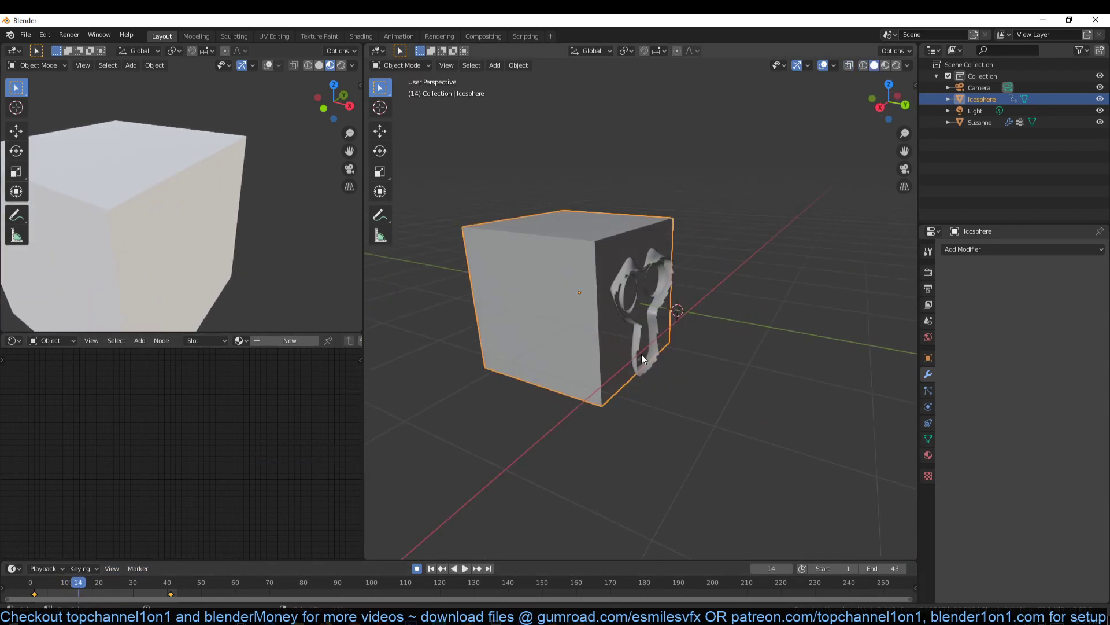
{"action": "left_click", "coordinate": [645, 343]}
{"action": "left_click", "coordinate": [584, 236]}
{"action": "key", "text": "h"}
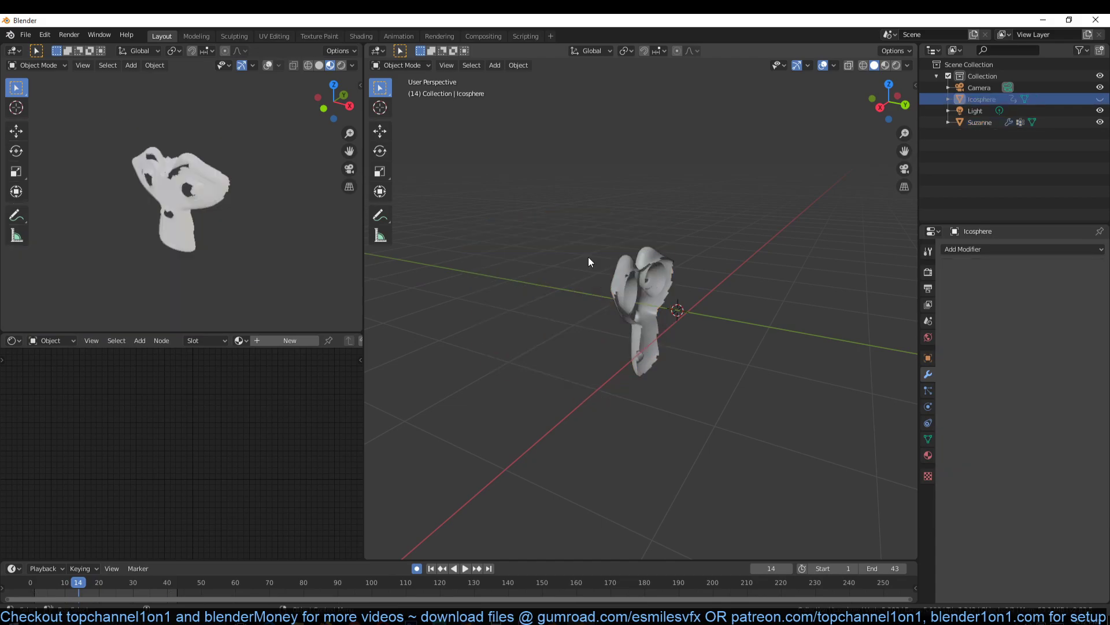
- With the cube hidden, play and scrub the animation to inspect Suzanne's masked edge, stopping at frame 15
{"action": "middle_click_drag", "start_coordinate": [589, 257], "coordinate": [817, 130]}
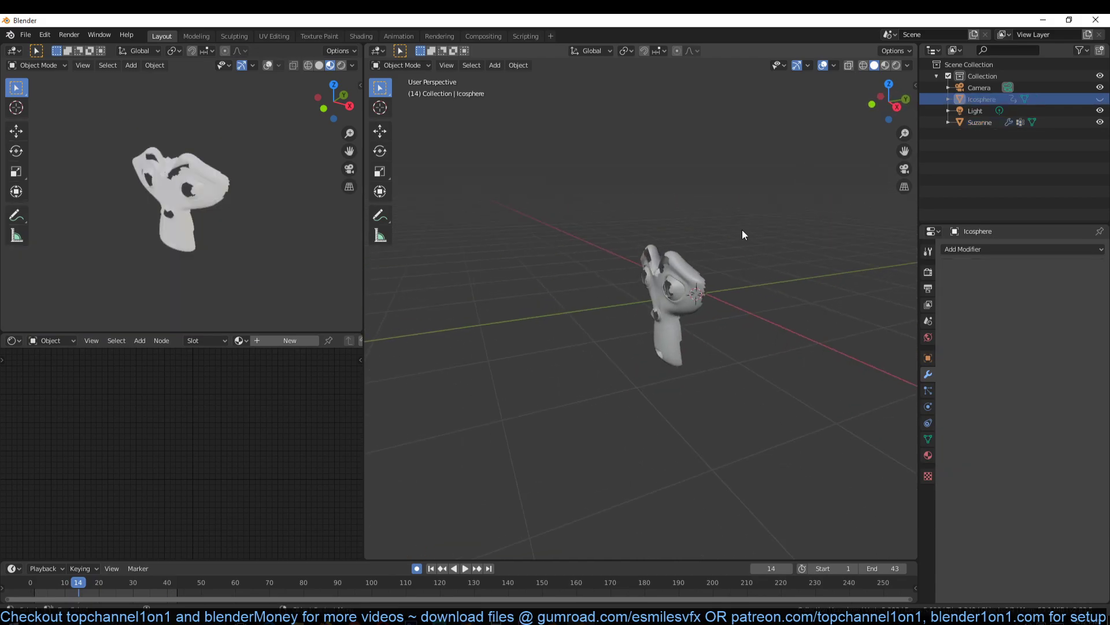
{"action": "middle_click_drag", "start_coordinate": [742, 230], "coordinate": [647, 267]}
{"action": "key", "text": "space"}
{"action": "key", "text": "space"}
{"action": "left_click_drag", "start_coordinate": [101, 585], "coordinate": [83, 586]}
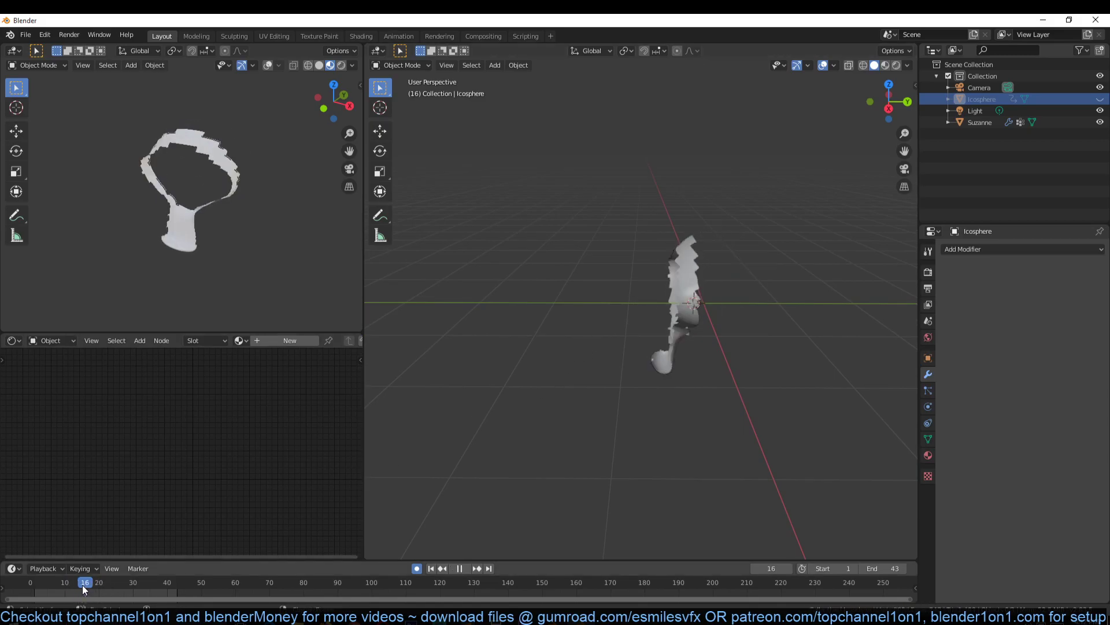
{"action": "key", "text": "space"}
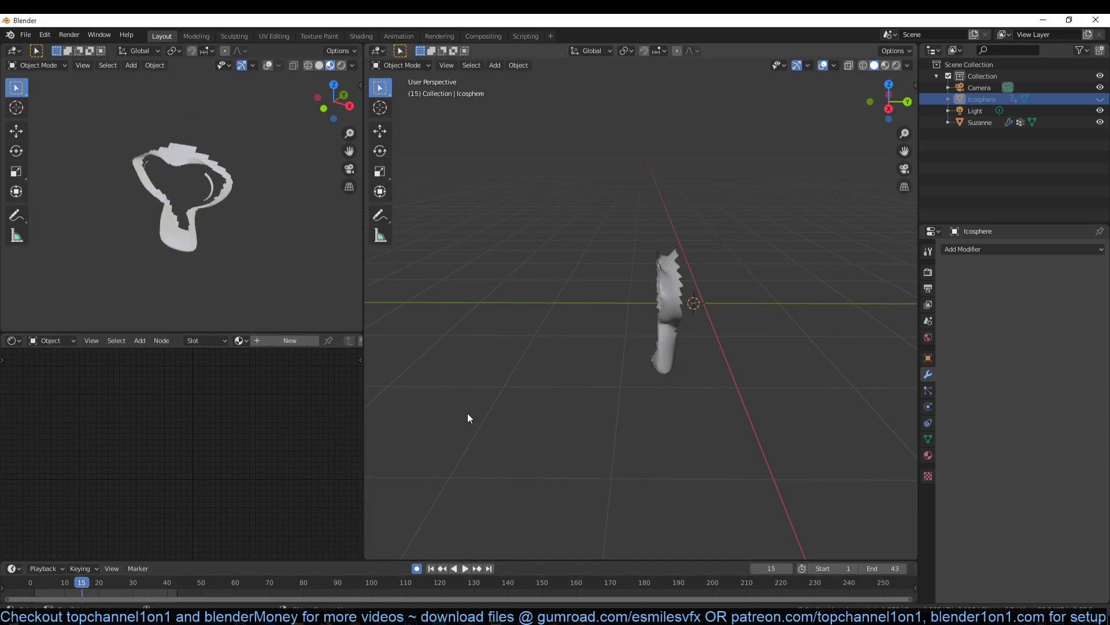
- Select Suzanne and set the Lowest distance of its Vertex Weight Proximity modifier to 0.7 m
{"action": "left_click", "coordinate": [640, 334]}
{"action": "middle_click_drag", "start_coordinate": [670, 324], "coordinate": [751, 359]}
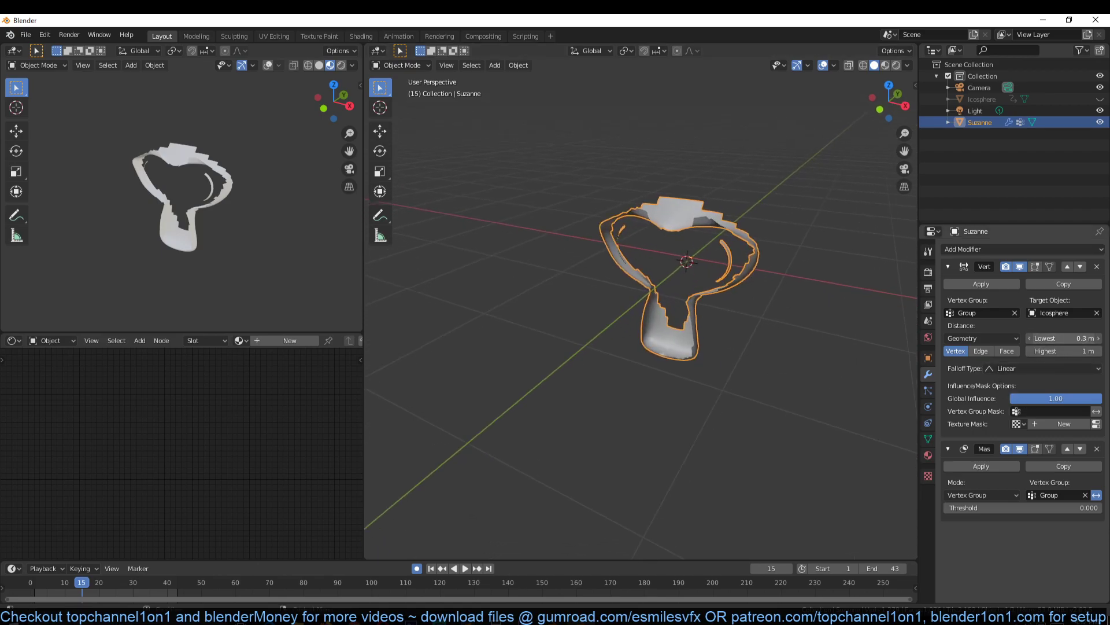
{"action": "mouse_move", "coordinate": [1064, 339]}
{"action": "left_mouse_down"}
{"action": "mouse_move", "coordinate": [1041, 339]}
{"action": "mouse_move", "coordinate": [1080, 337]}
{"action": "left_mouse_up"}
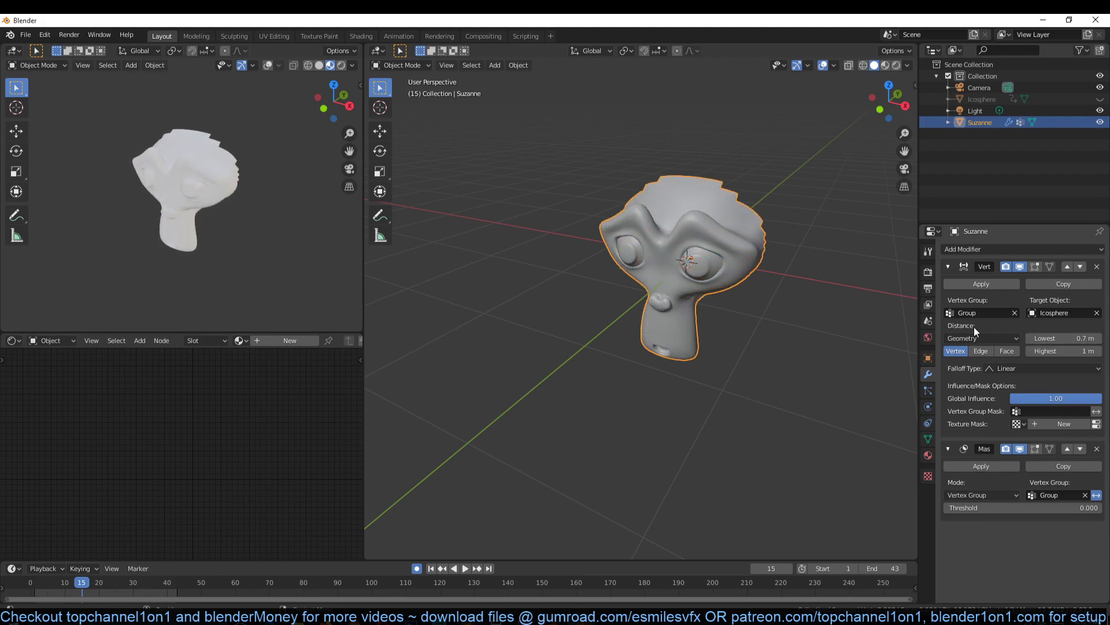
- Replay the animation from the start of the timeline and examine Suzanne's mask from several angles
{"action": "middle_click_drag", "start_coordinate": [650, 270], "coordinate": [549, 259]}
{"action": "key", "text": "space"}
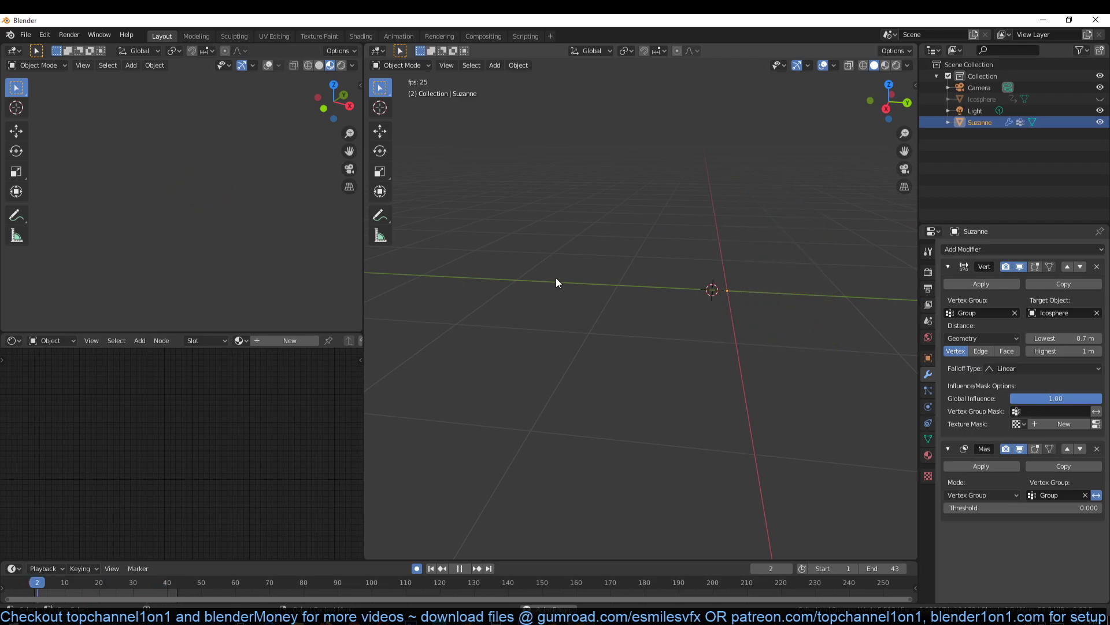
{"action": "key", "text": "Escape"}
{"action": "left_click", "coordinate": [36, 581]}
{"action": "key", "text": "space"}
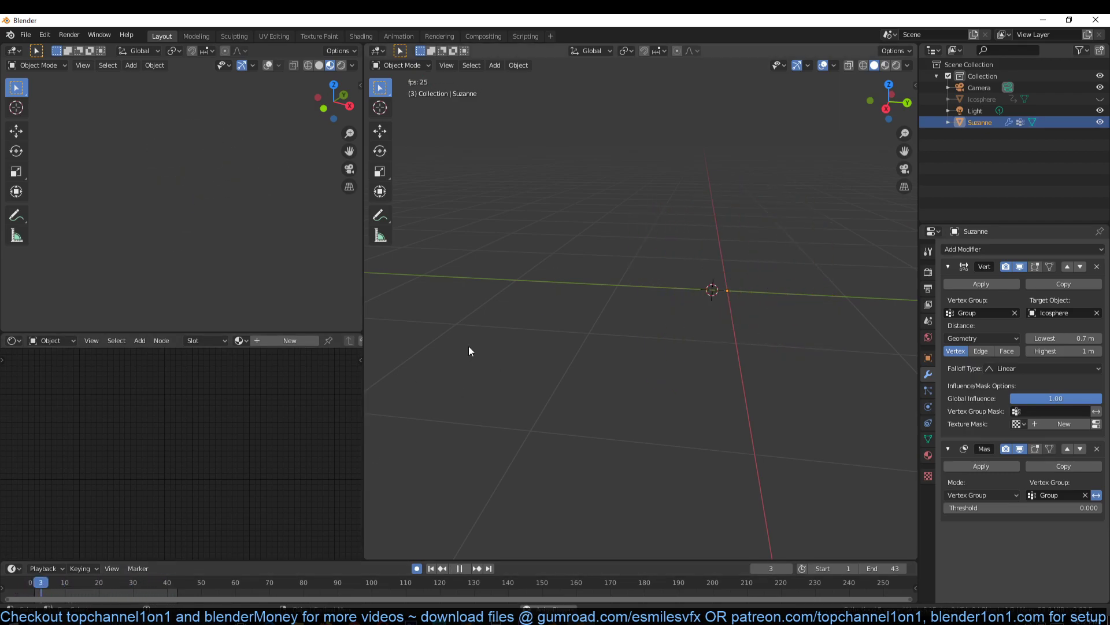
{"action": "middle_click_drag", "start_coordinate": [469, 347], "coordinate": [558, 373]}
{"action": "middle_click_drag", "start_coordinate": [656, 358], "coordinate": [602, 346]}
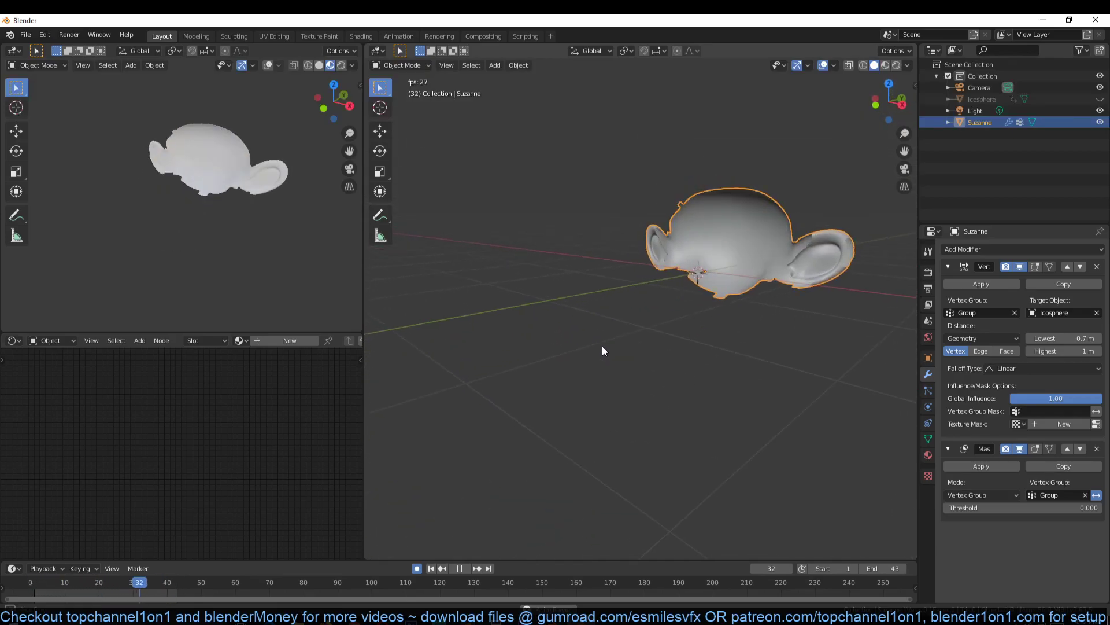